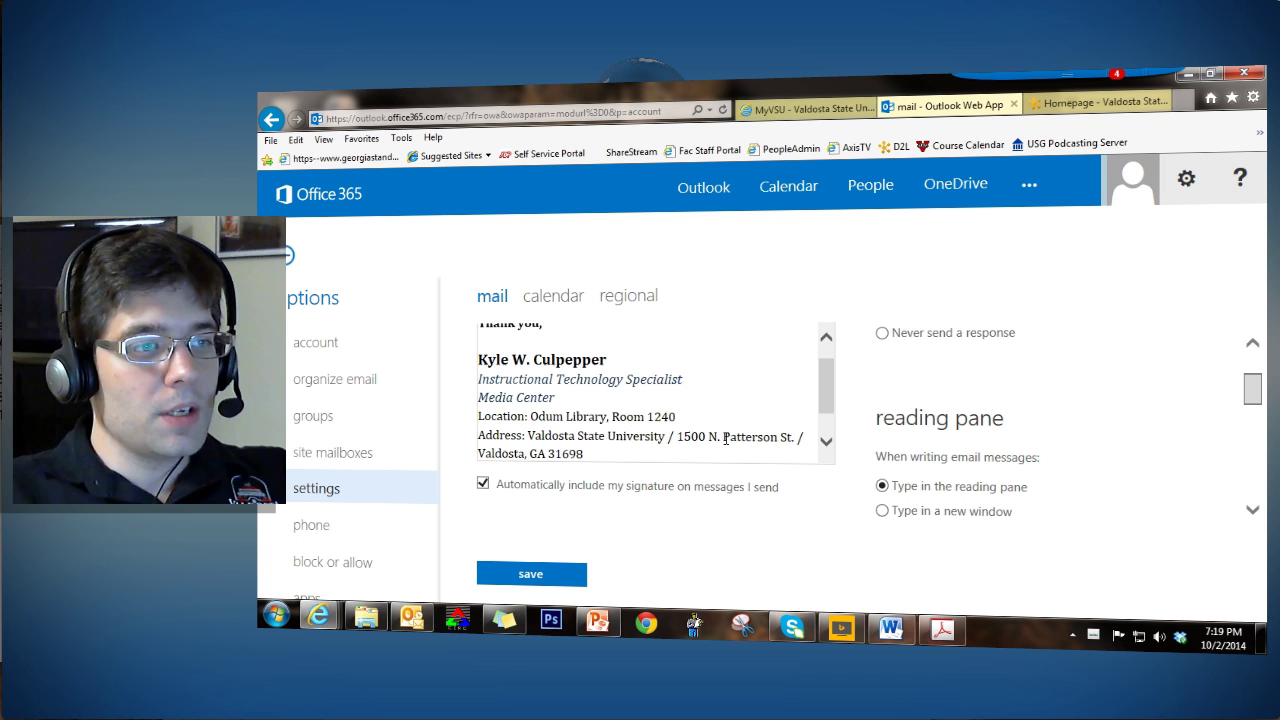
# Step: Leave the options page for the inbox, saving the signature changes in the warning dialog
pyautogui.scroll(-1, 836, 410)
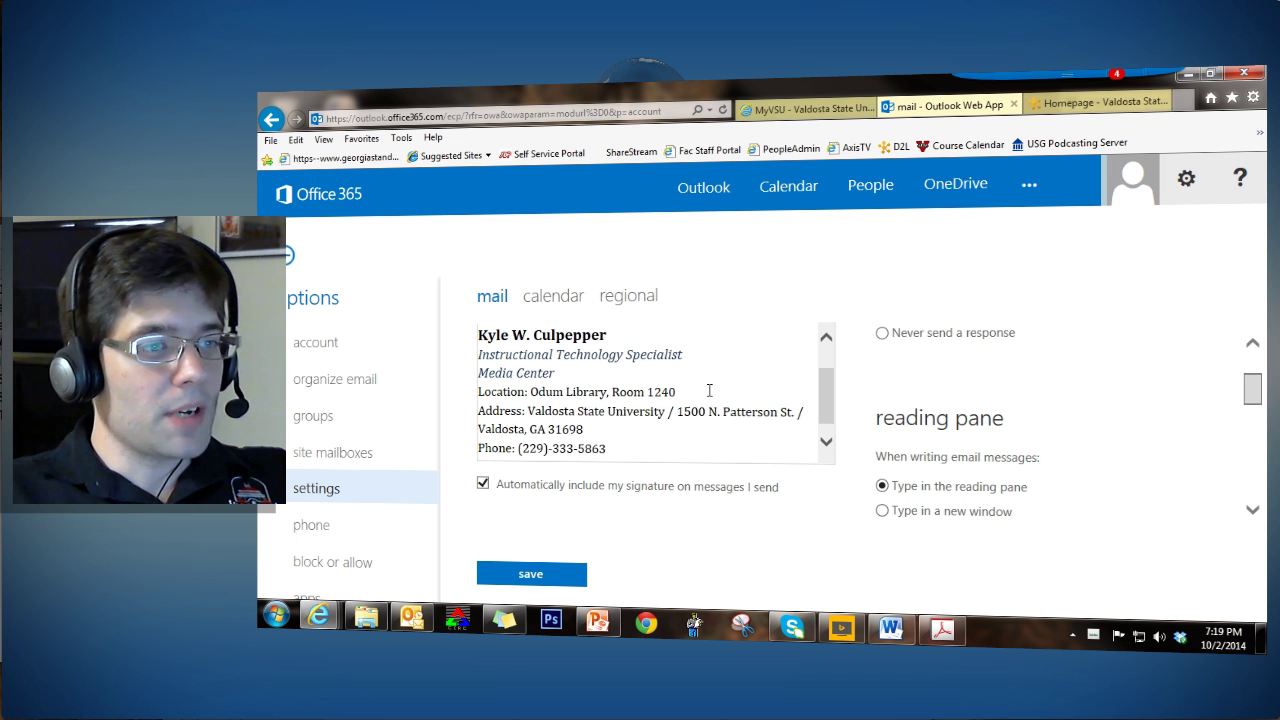
pyautogui.scroll(3, 707, 397)
pyautogui.scroll(1, 707, 397)
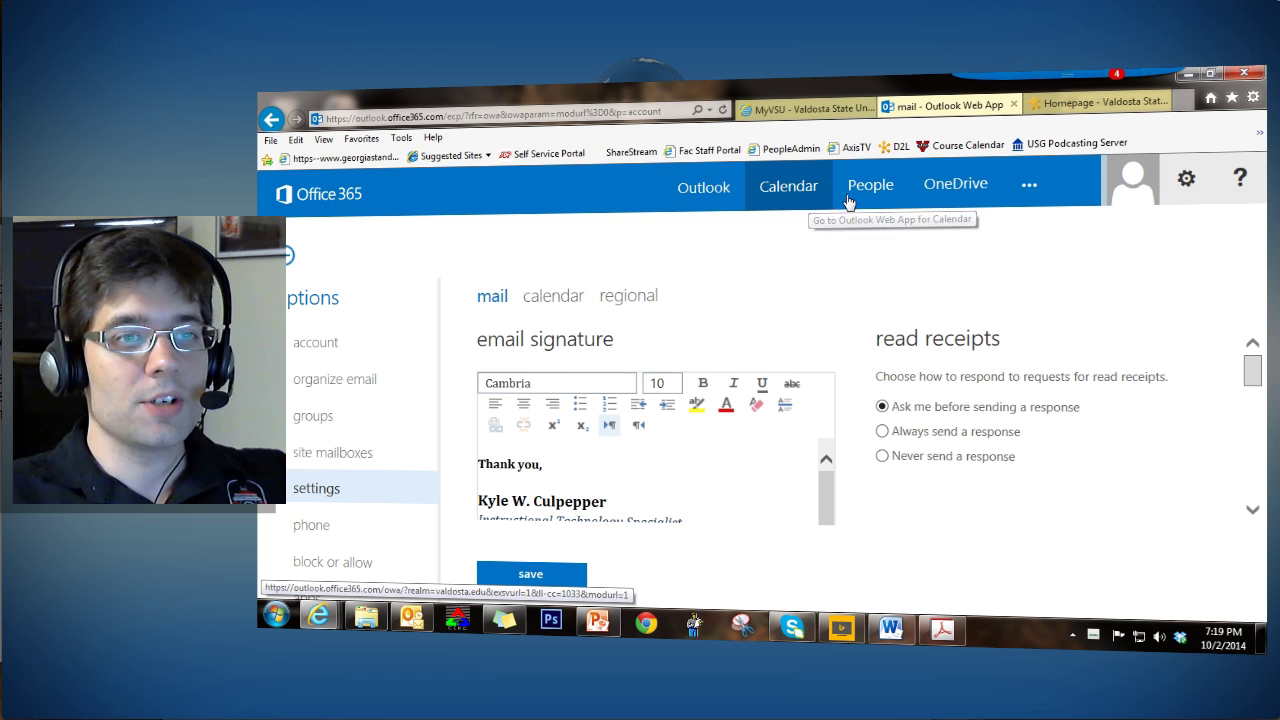
pyautogui.click(730, 206)
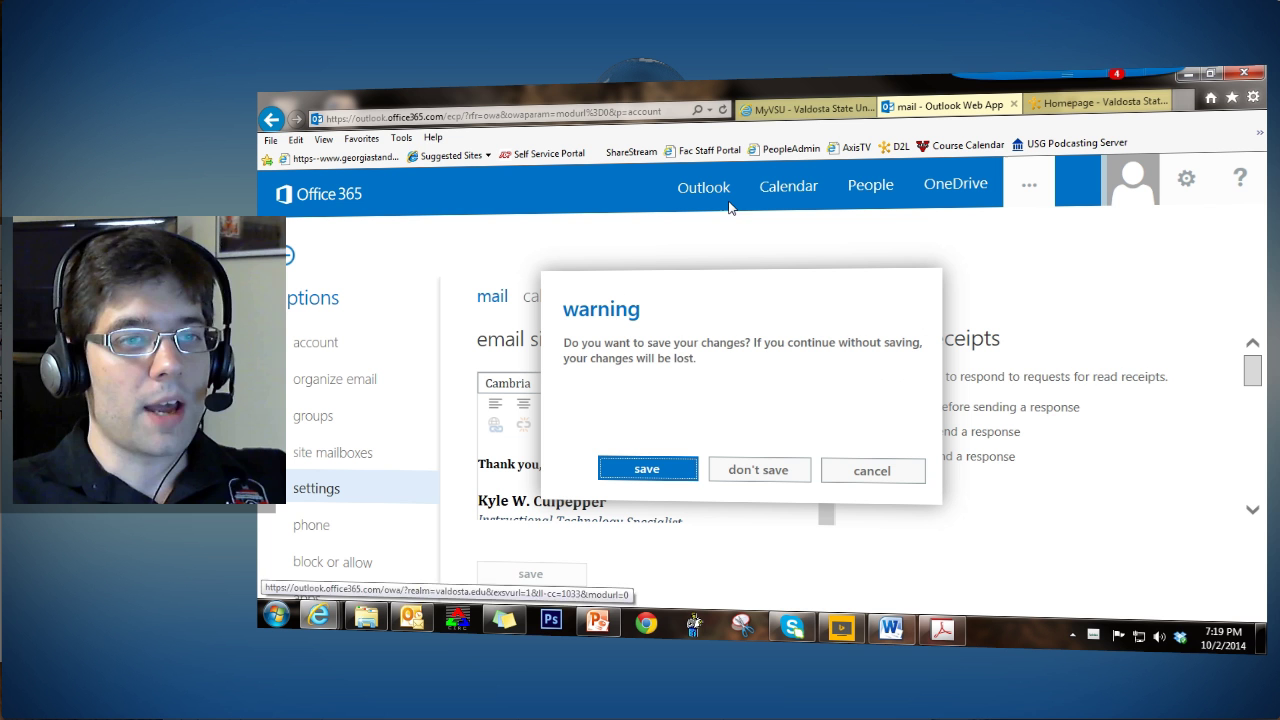
pyautogui.click(670, 468)
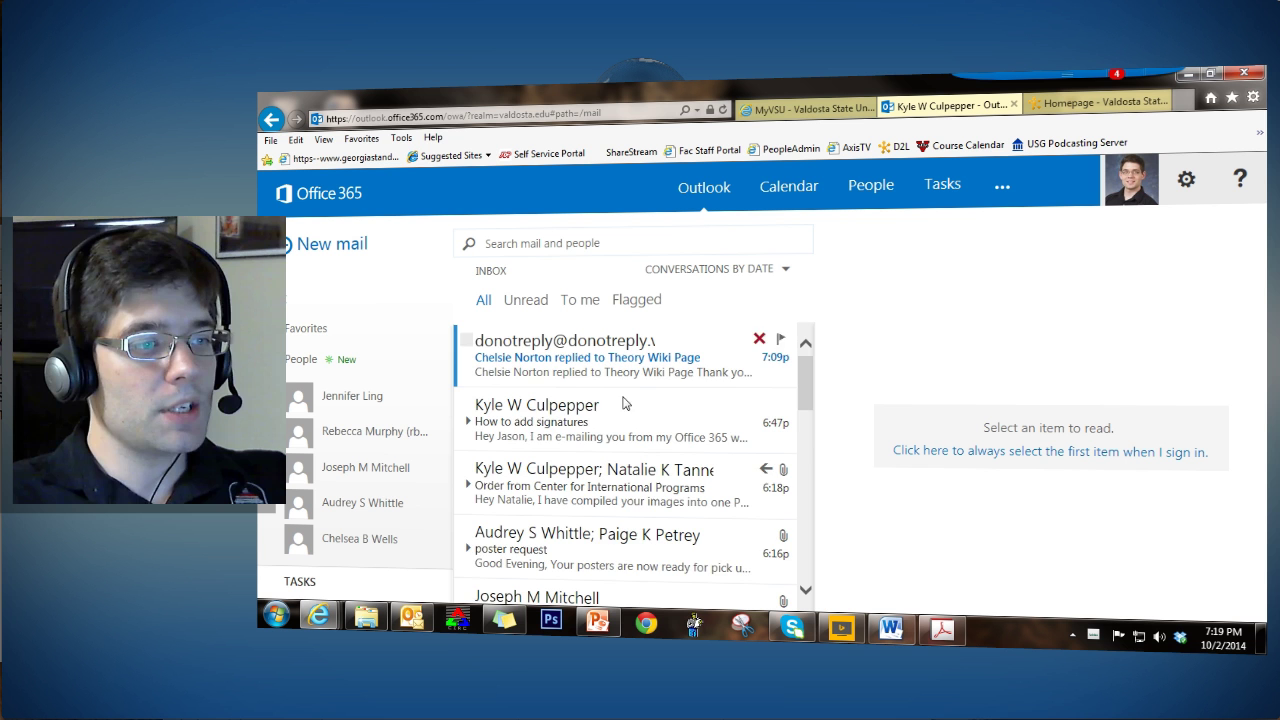
pyautogui.scroll(-1, 592, 425)
pyautogui.scroll(1, 592, 427)
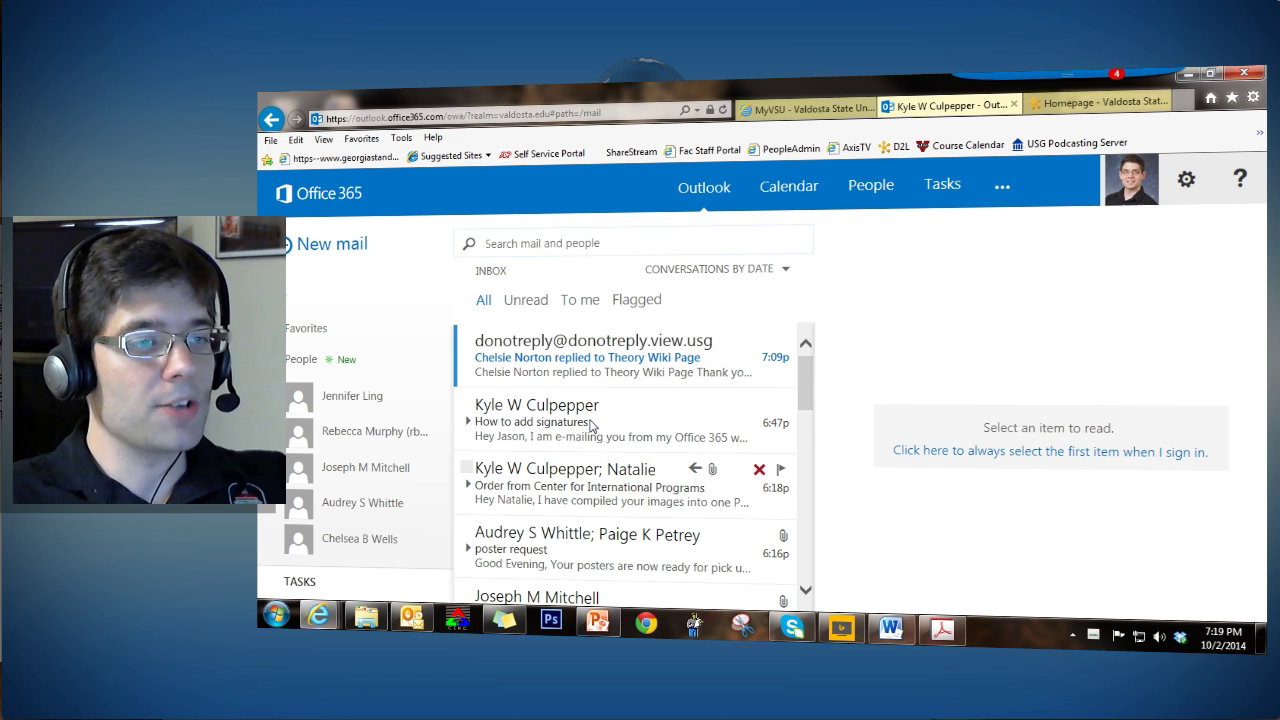
# Step: Start a new message, then add and remove the suggested media alias recipient so To stays empty
pyautogui.click(319, 244)
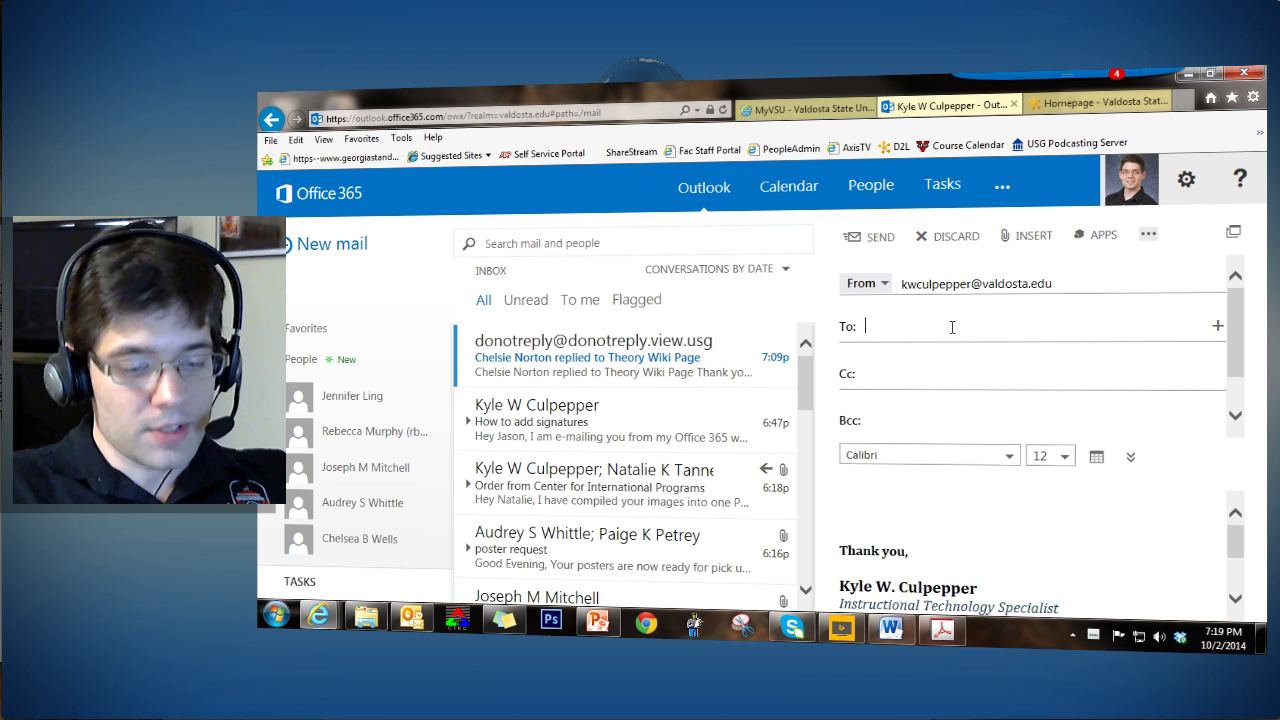
pyautogui.write('media@')
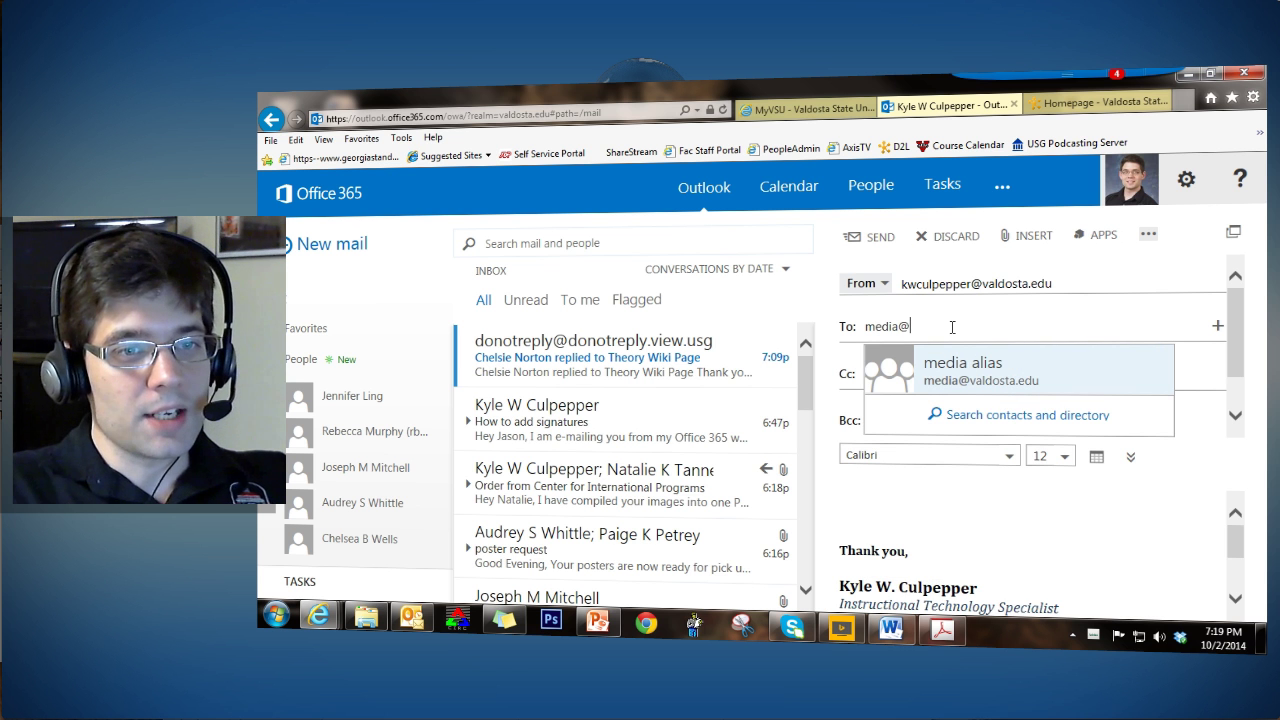
pyautogui.click(960, 366)
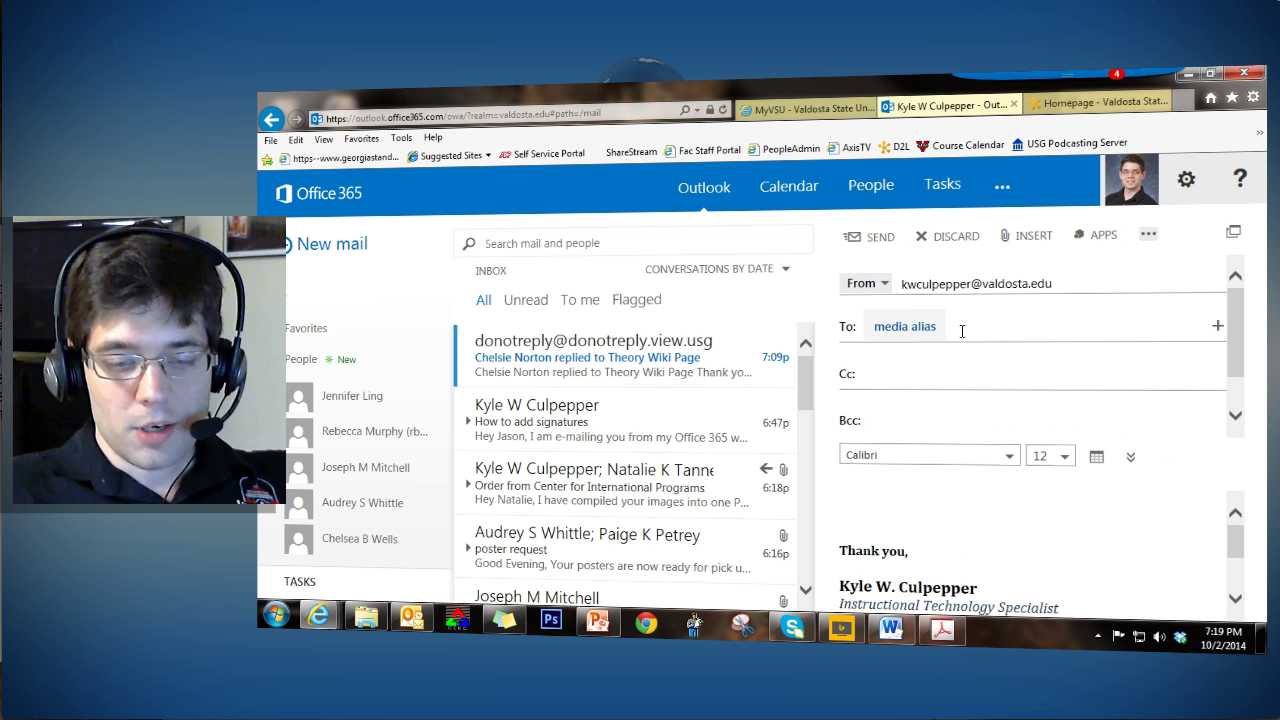
pyautogui.press('BackSpace')
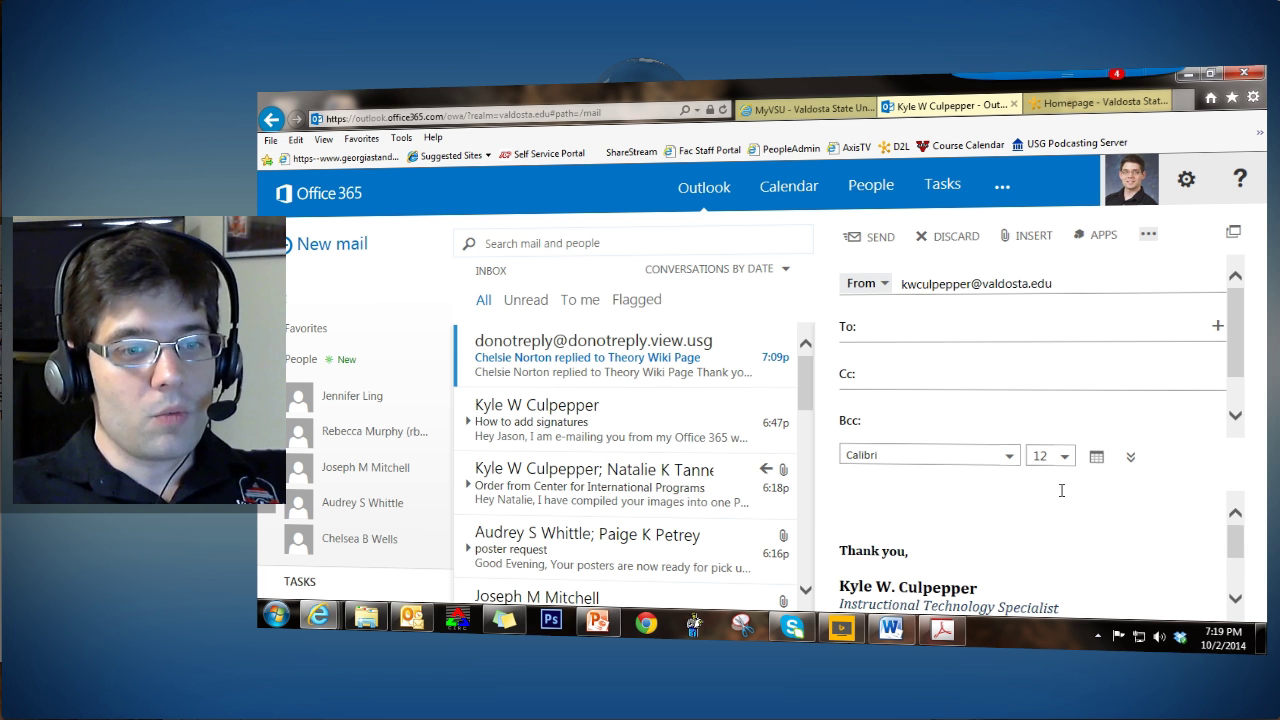
pyautogui.scroll(-1, 1062, 490)
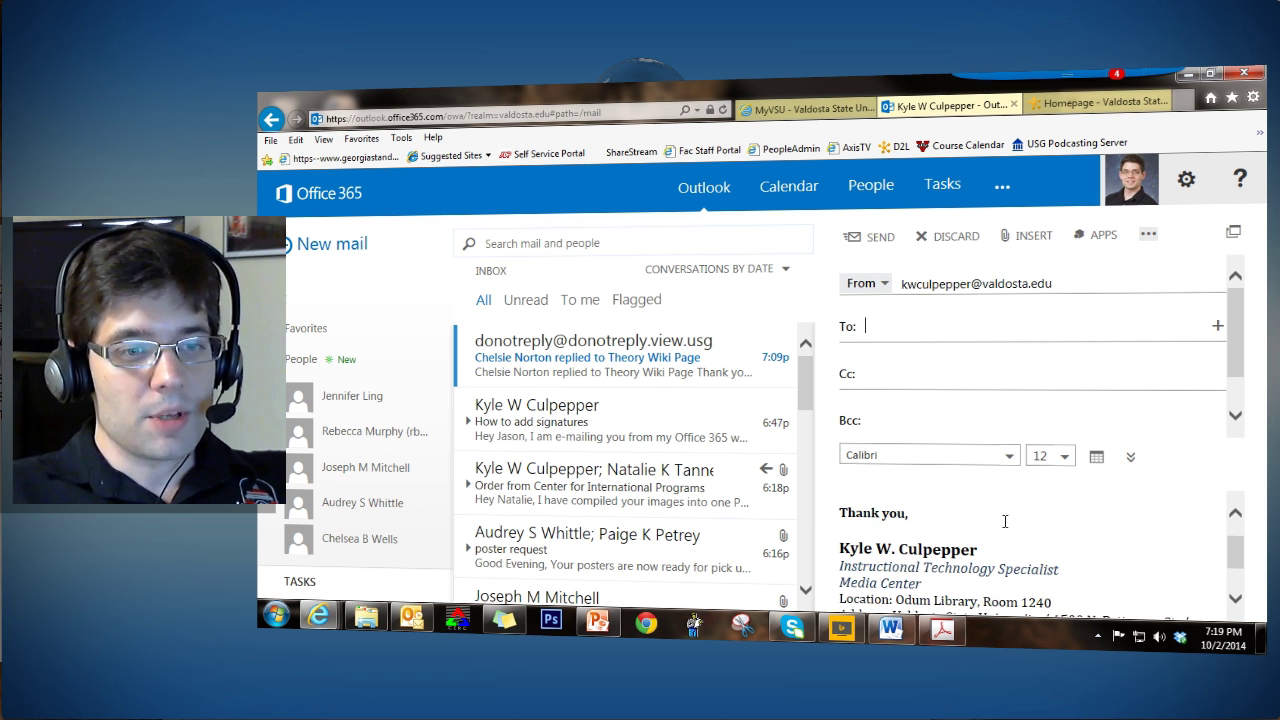
pyautogui.scroll(-1, 1005, 521)
pyautogui.scroll(-1, 1036, 524)
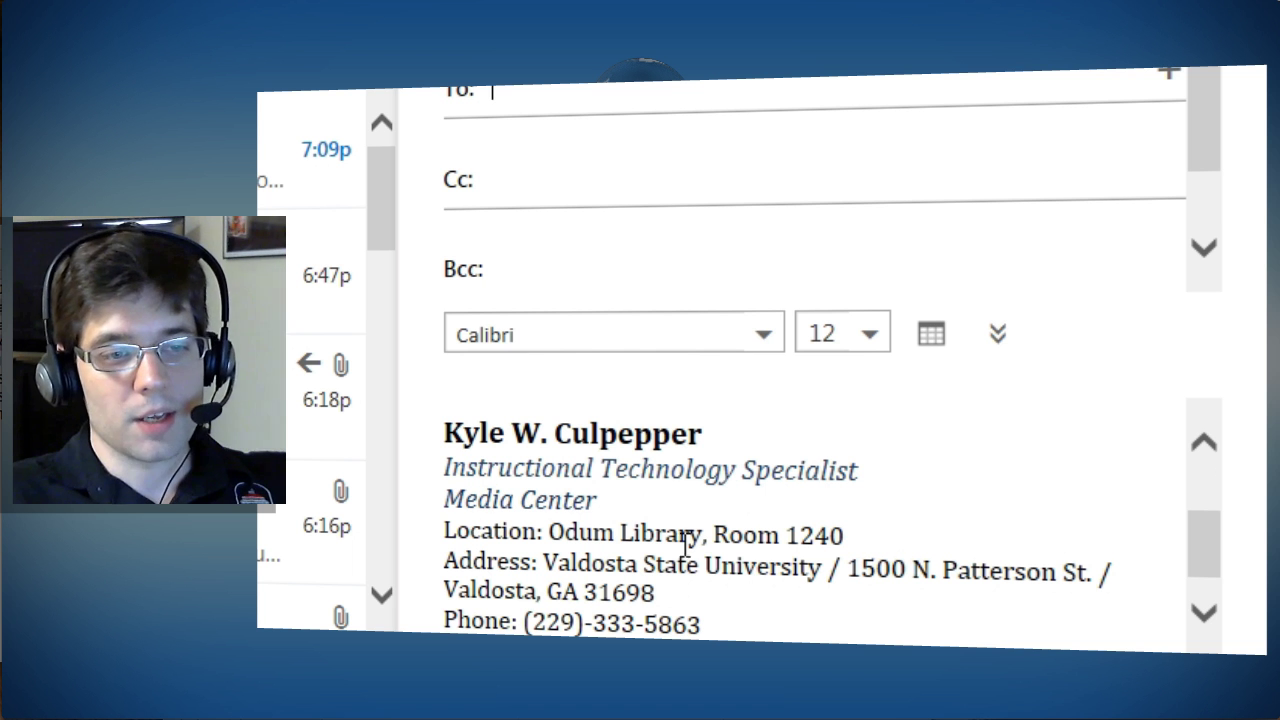
pyautogui.scroll(-1, 790, 577)
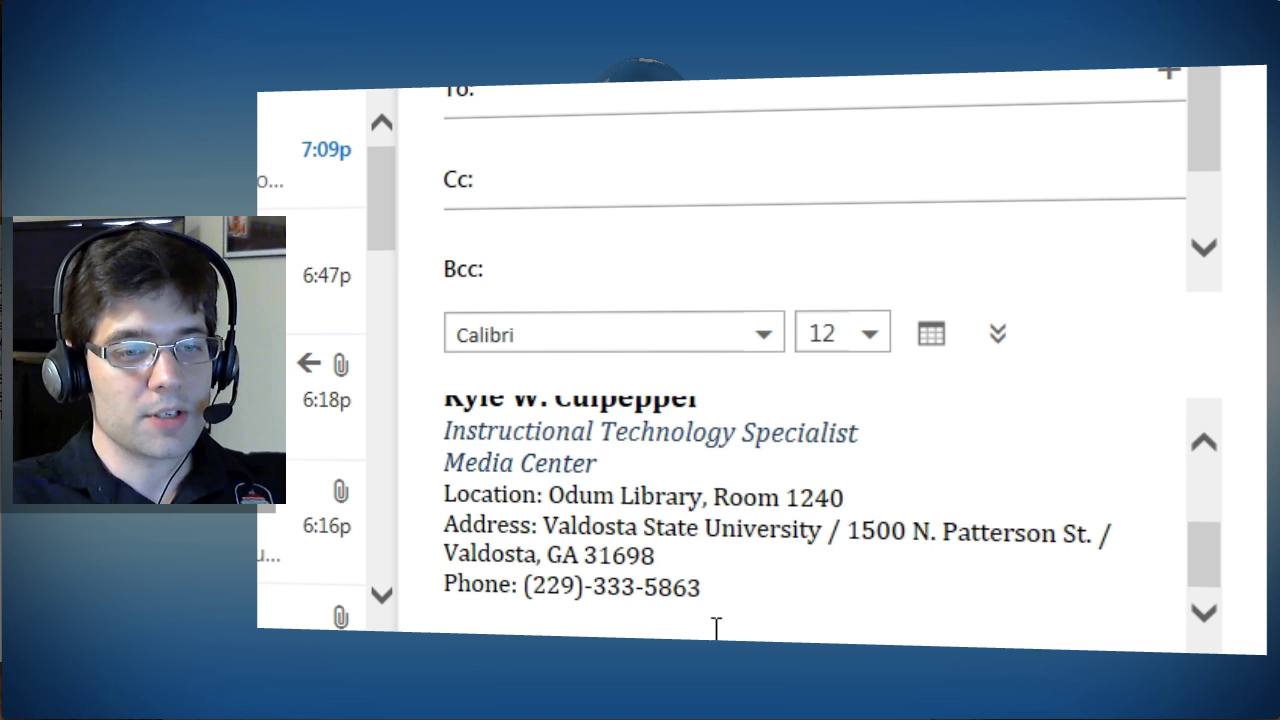
pyautogui.scroll(3, 718, 626)
pyautogui.scroll(-3, 737, 552)
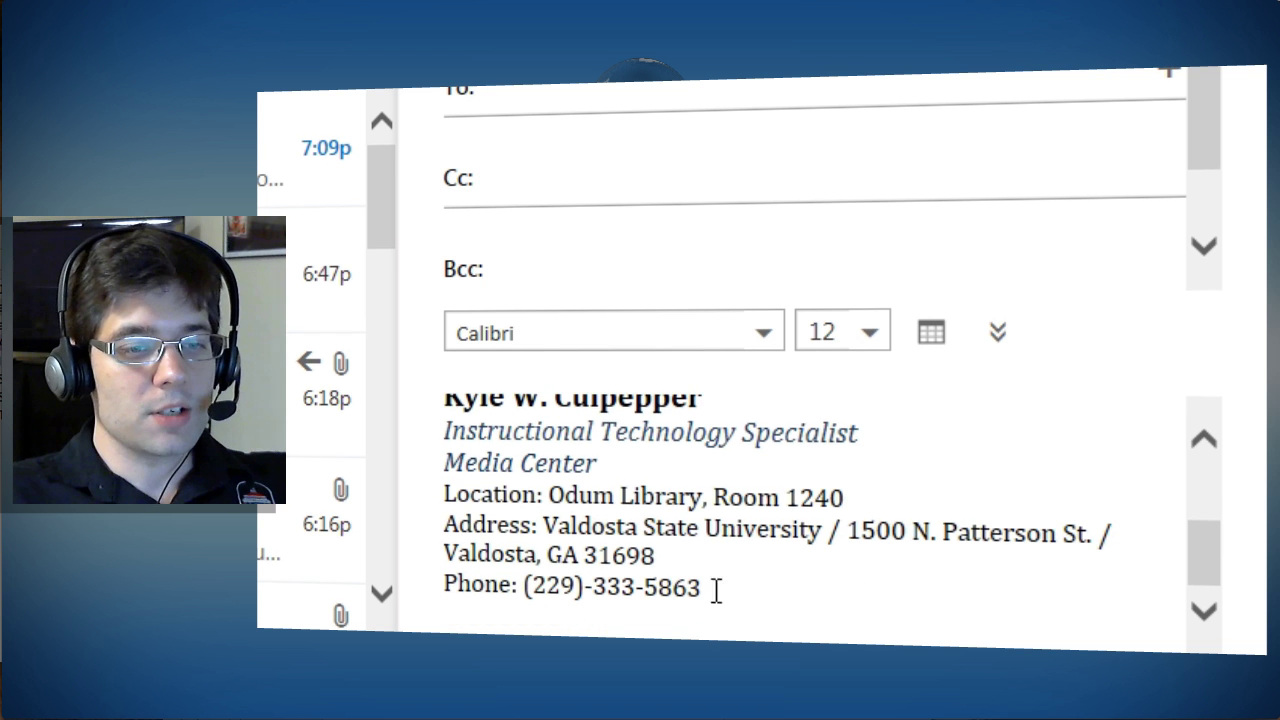
pyautogui.click(755, 600)
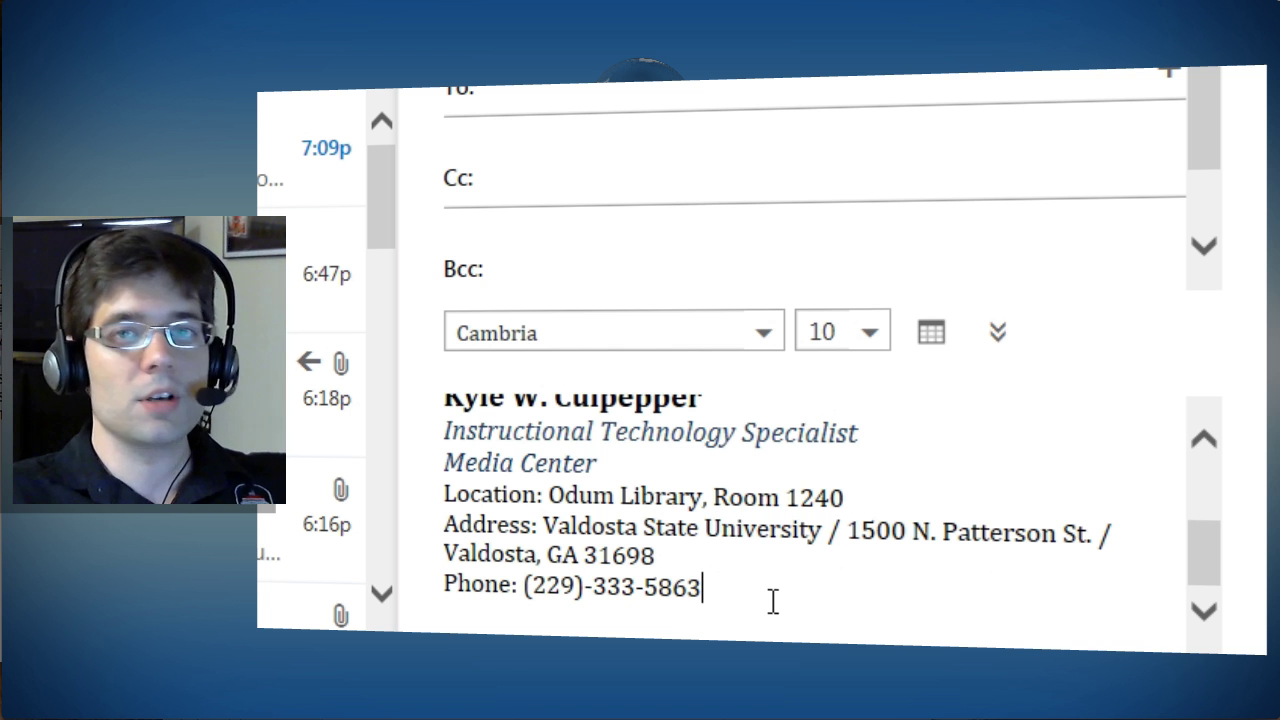
pyautogui.scroll(1, 775, 595)
pyautogui.scroll(-1, 778, 589)
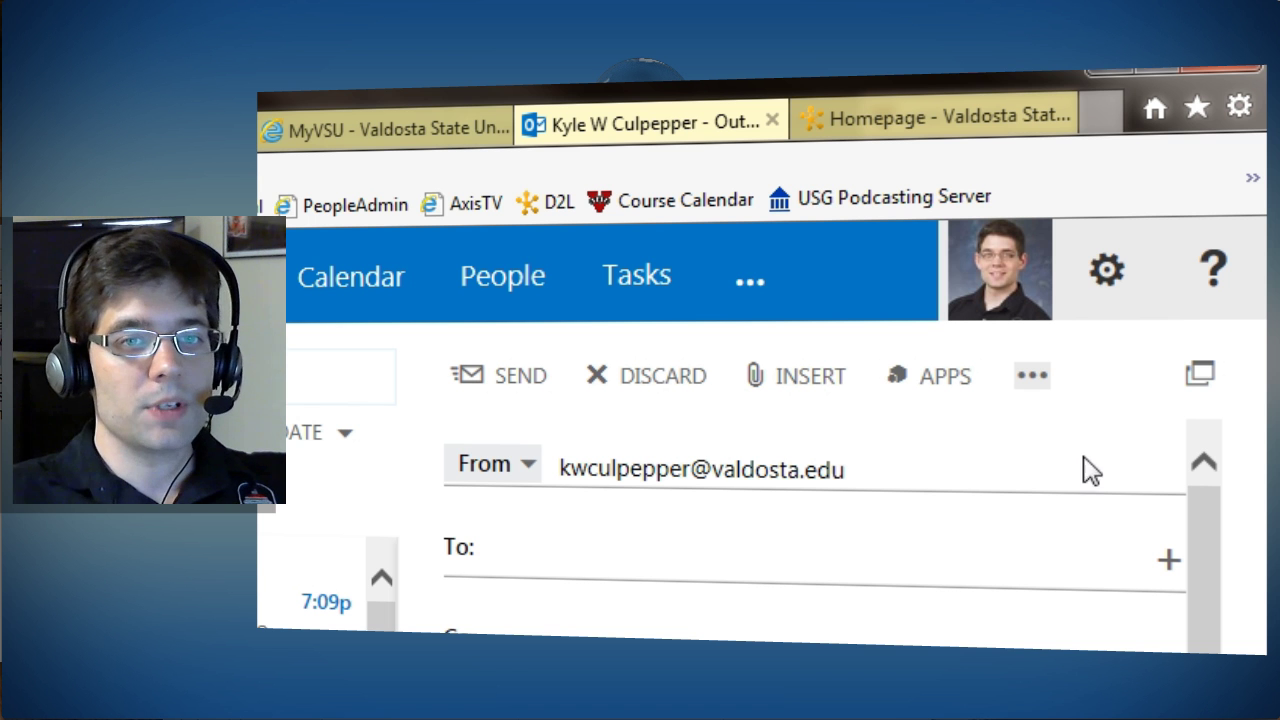
# Step: Open Office 365 settings from the gear menu
pyautogui.click(1110, 300)
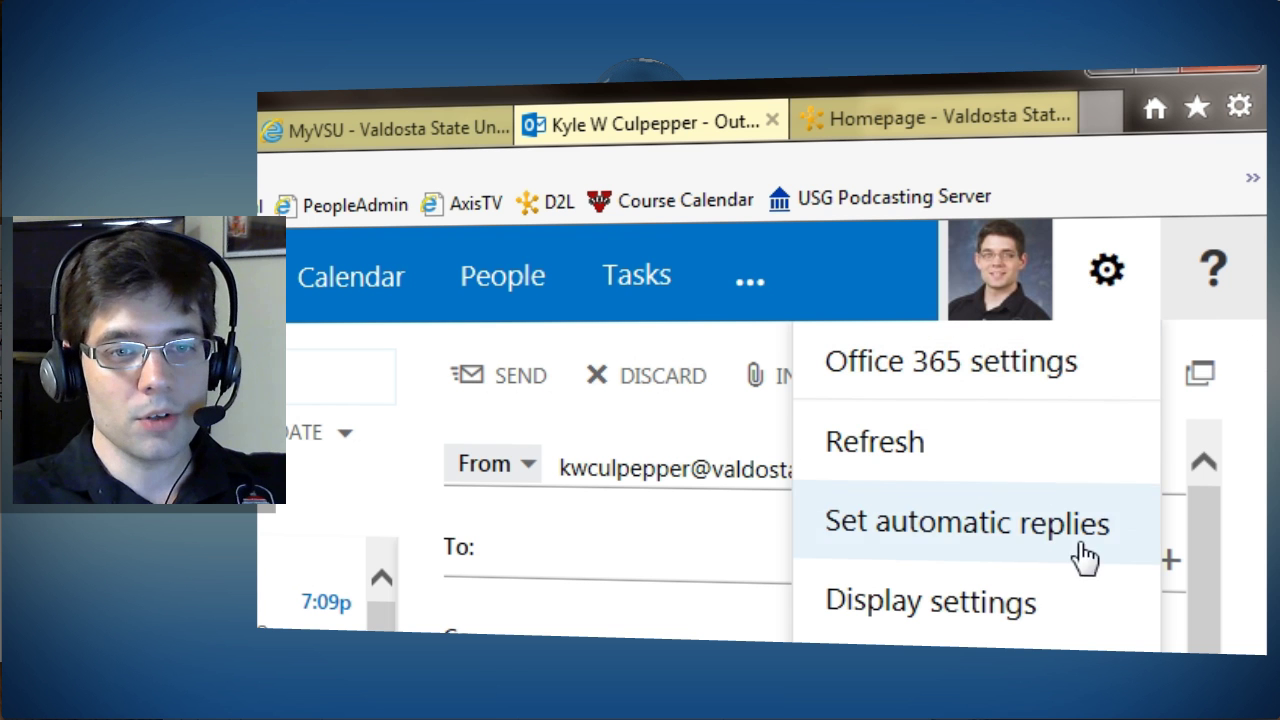
pyautogui.click(960, 660)
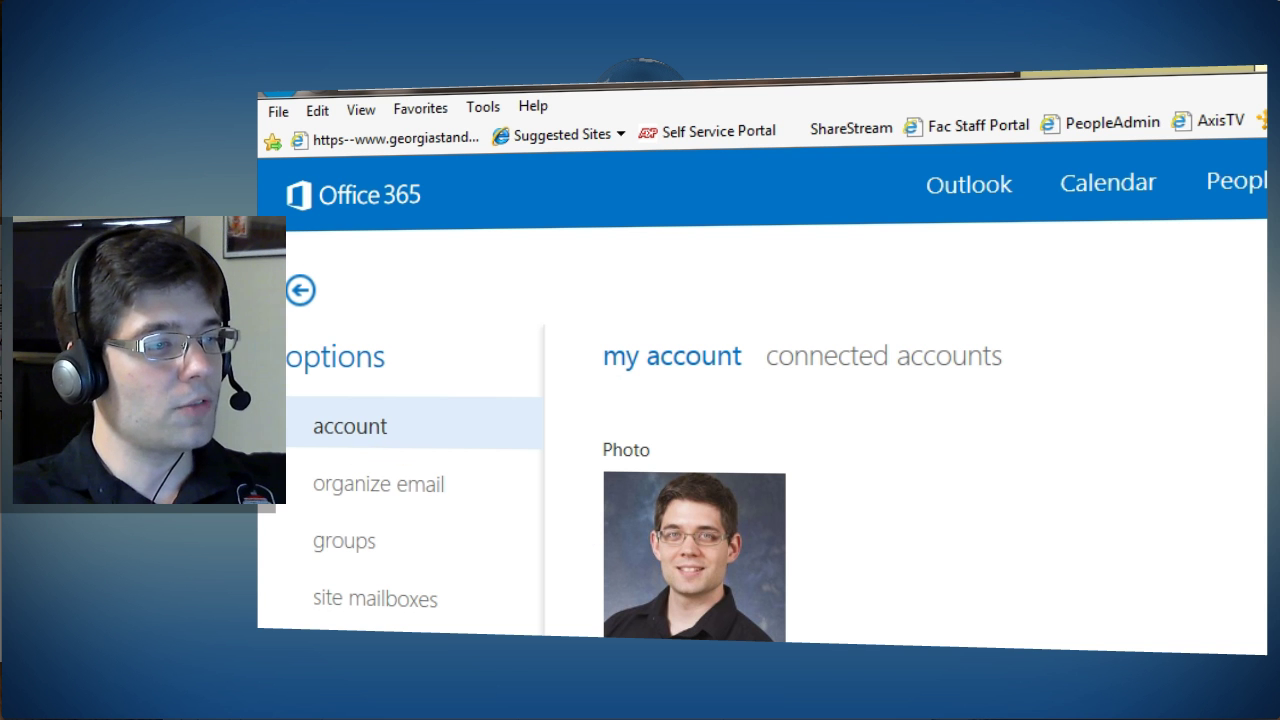
# Step: Switch to the Settings section, glance at the signature and Organize email, then return to Settings
pyautogui.click(341, 710)
pyautogui.click(349, 653)
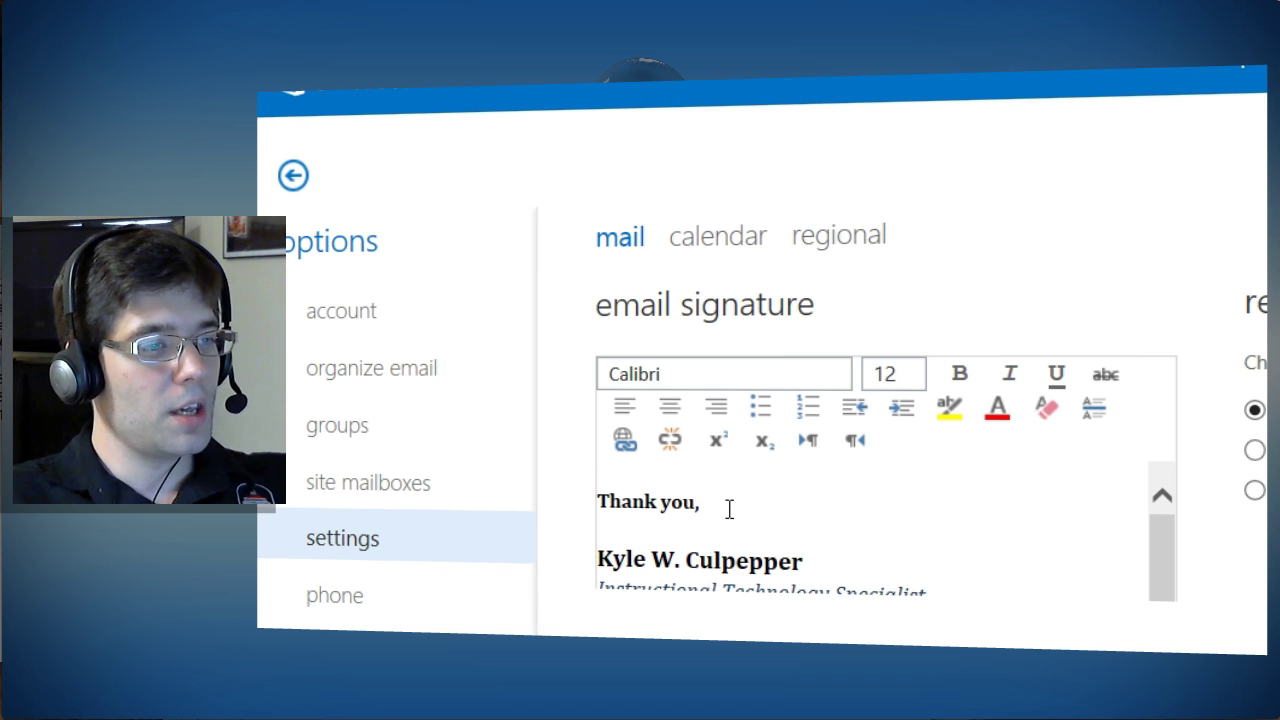
pyautogui.click(731, 508)
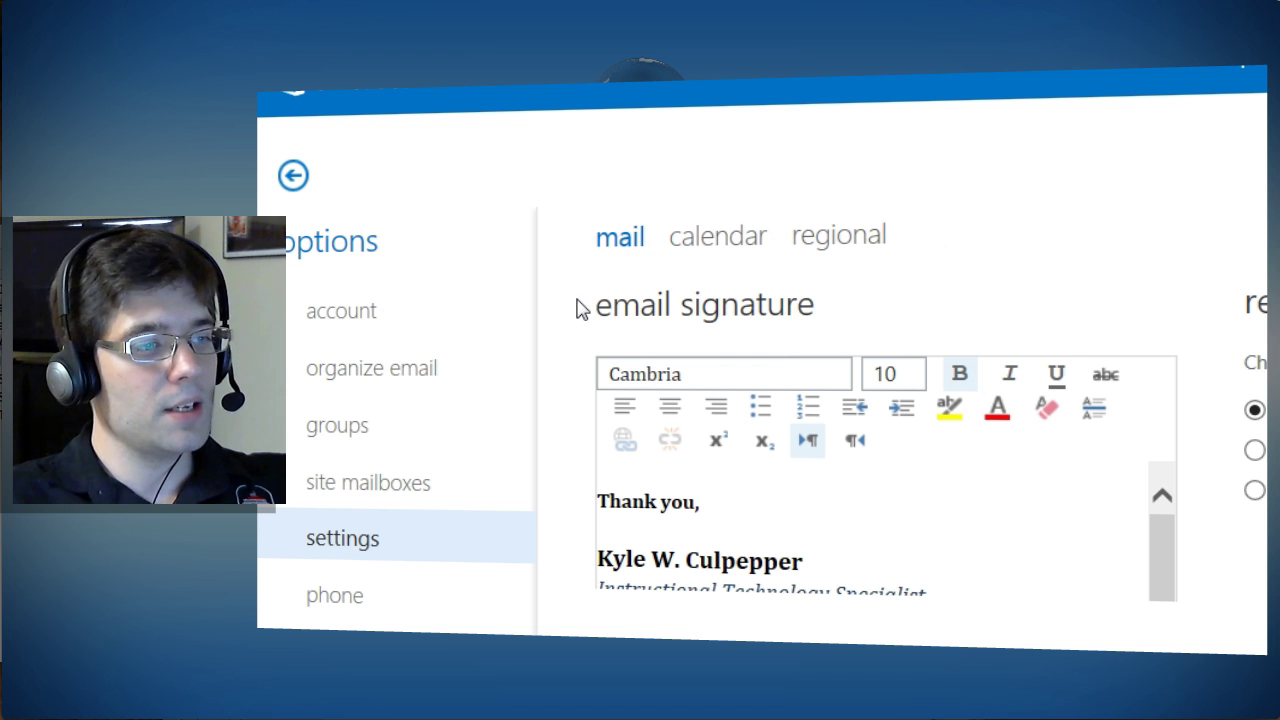
pyautogui.click(525, 352)
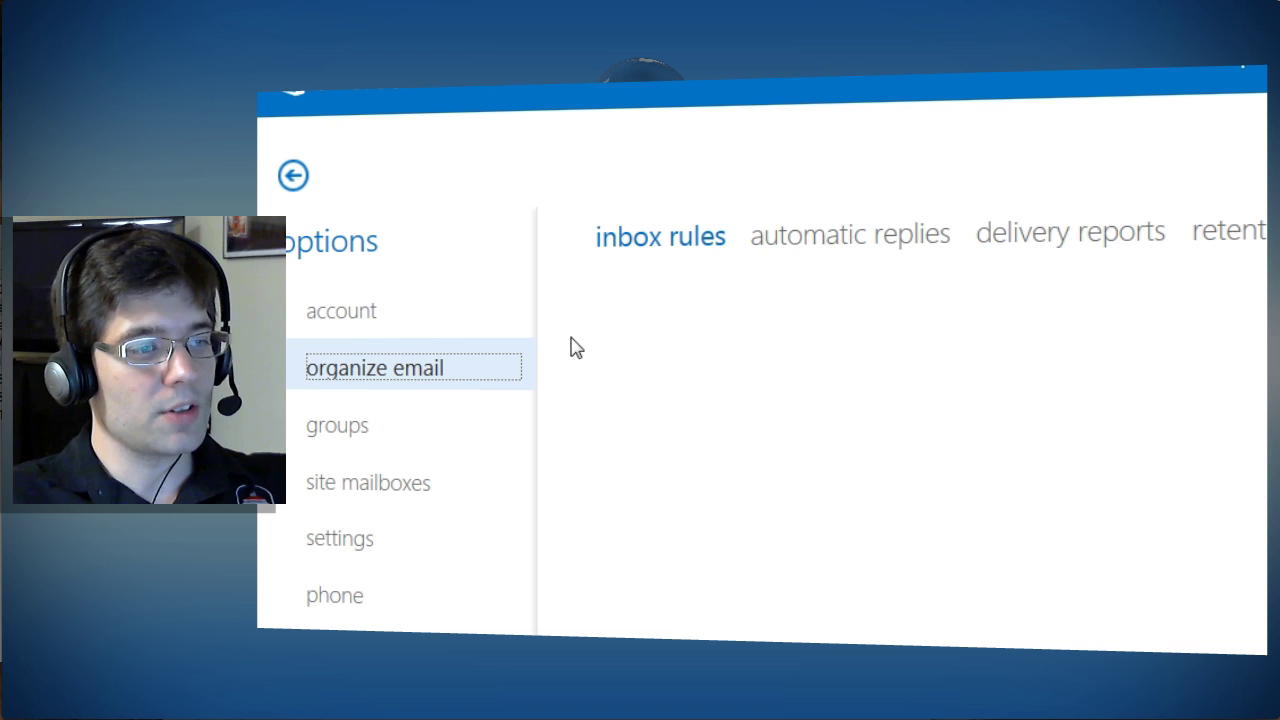
pyautogui.click(352, 535)
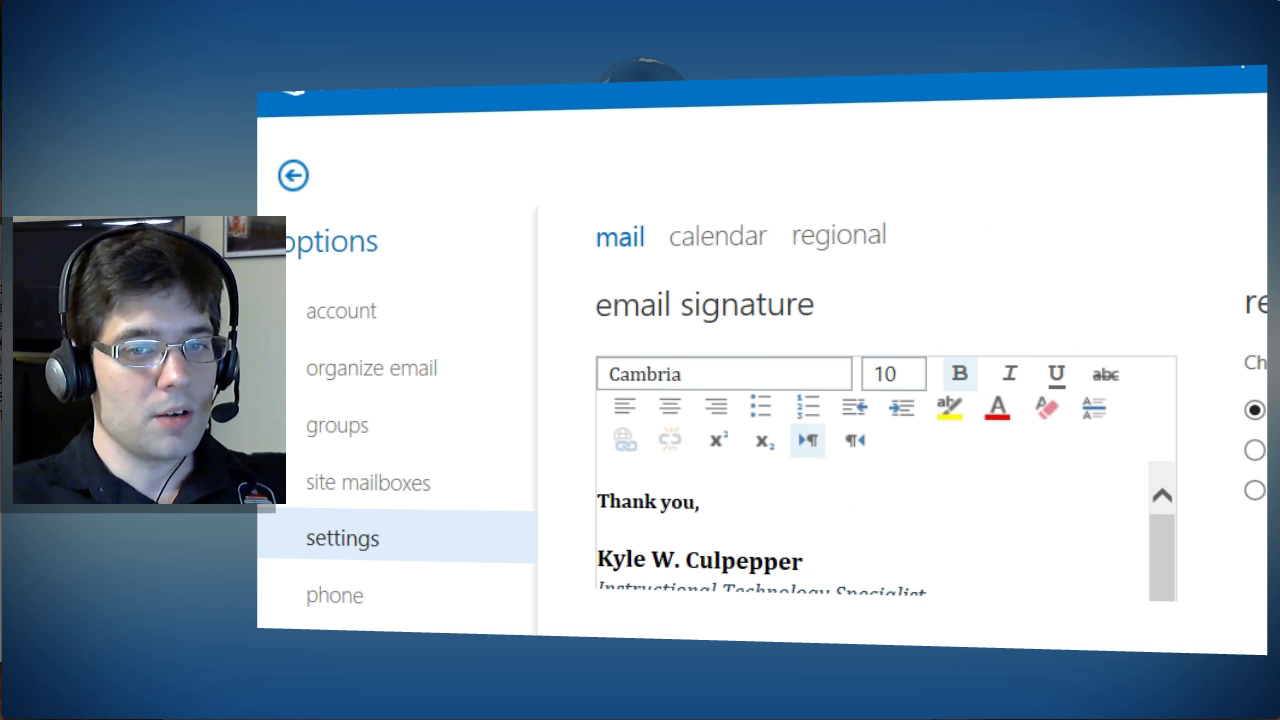
# Step: Check the formatting of the signature's name, job title and Media Center lines
pyautogui.scroll(-4, 880, 450)
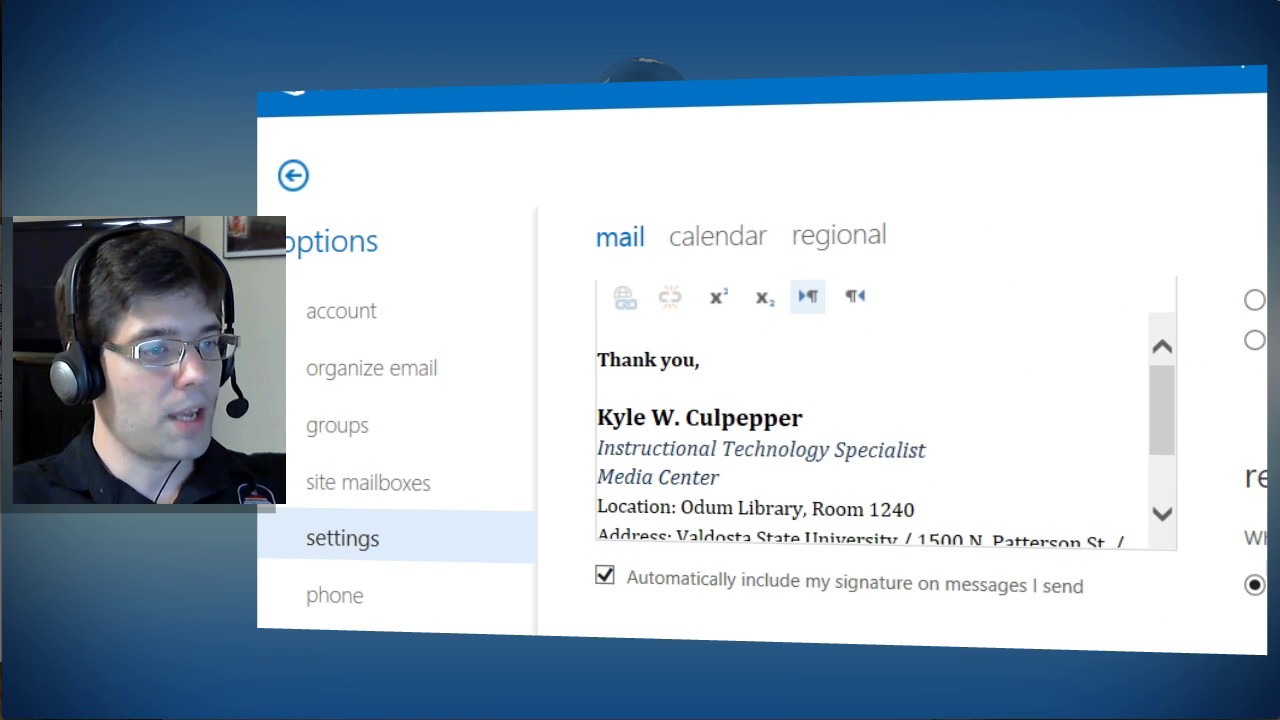
pyautogui.scroll(3, 880, 450)
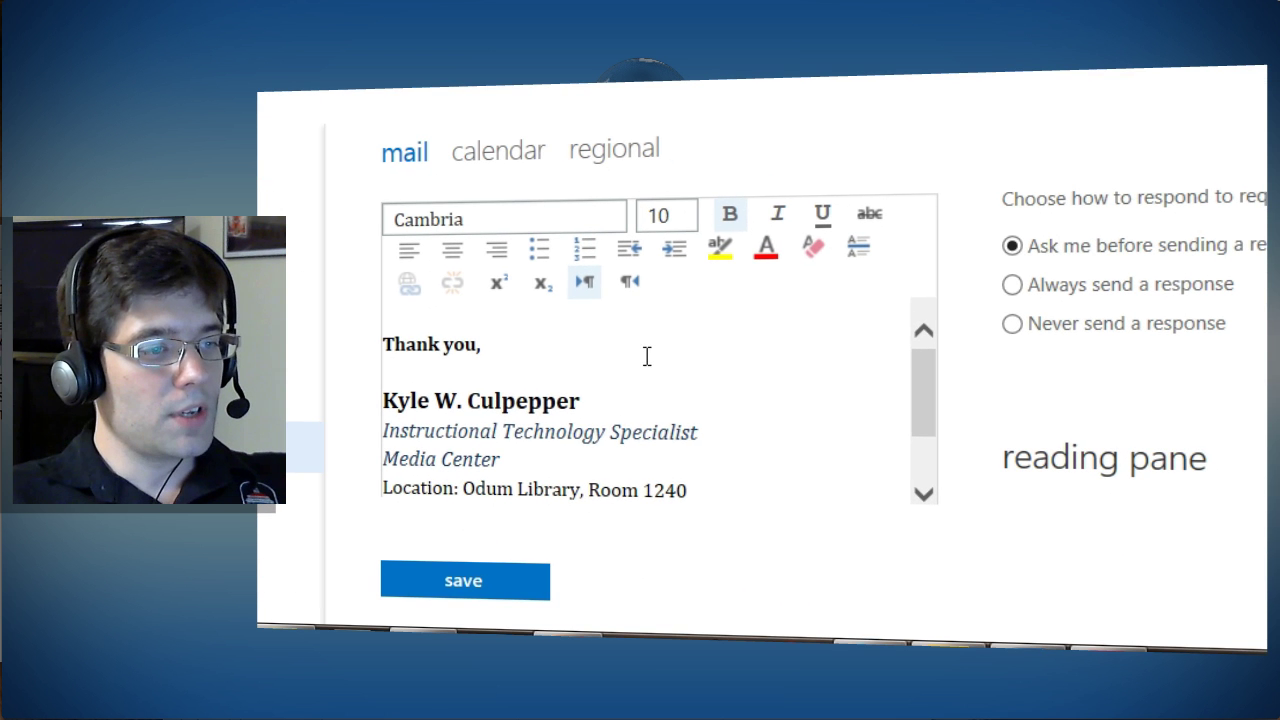
pyautogui.click(700, 379)
pyautogui.click(641, 396)
pyautogui.click(690, 427)
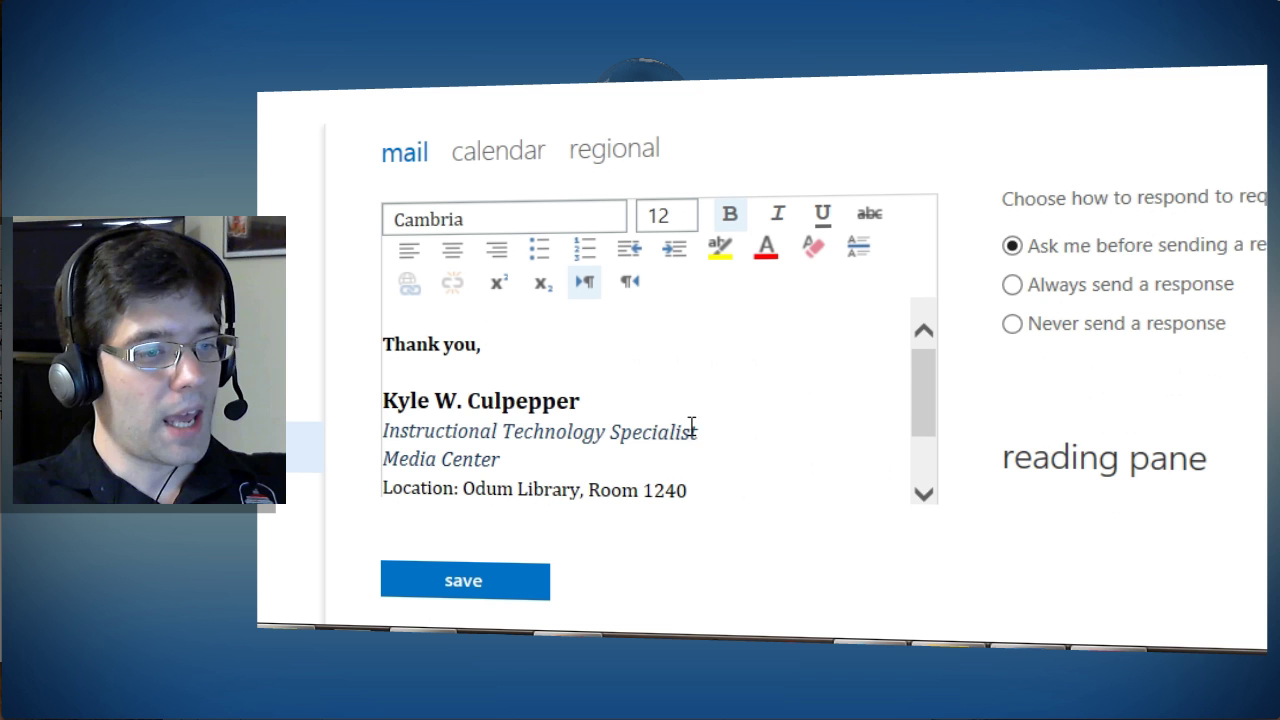
pyautogui.click(625, 460)
# Step: Add a new empty line after the Phone line, briefly checking the D2L tab
pyautogui.scroll(-2, 692, 436)
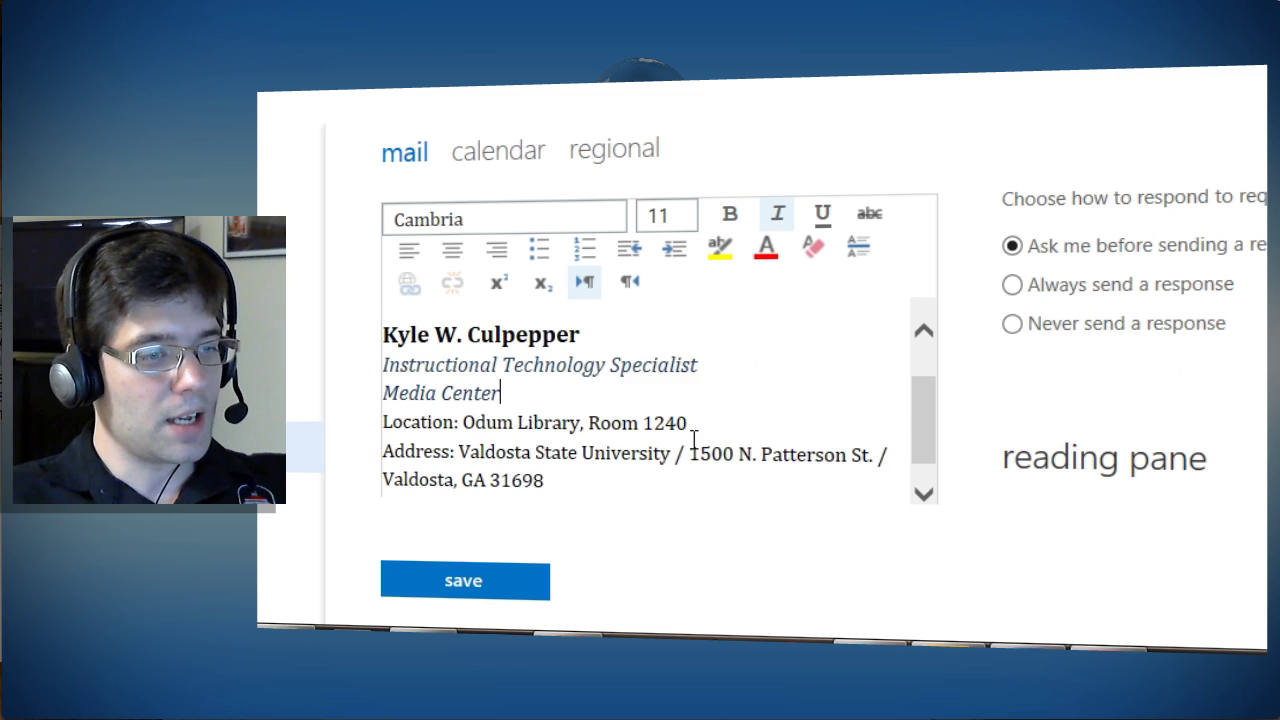
pyautogui.scroll(-1, 626, 451)
pyautogui.click(627, 456)
pyautogui.click(627, 474)
pyautogui.scroll(3, 627, 474)
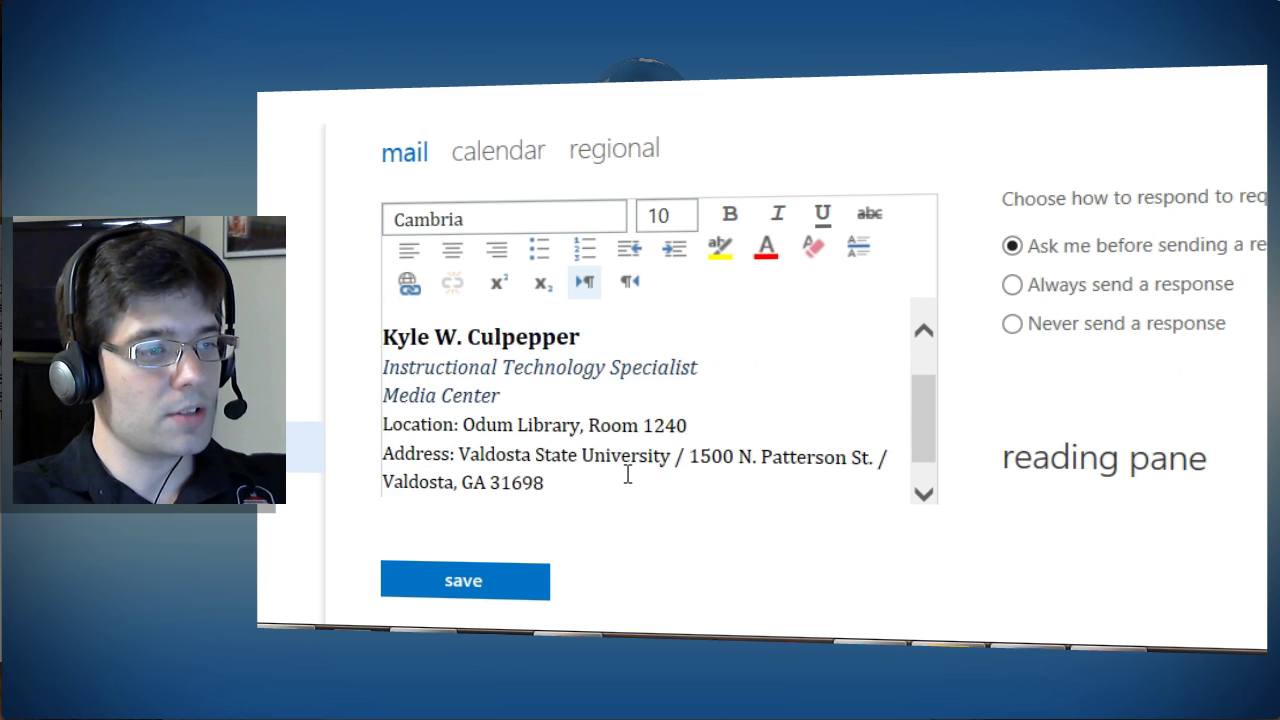
pyautogui.scroll(-3, 627, 474)
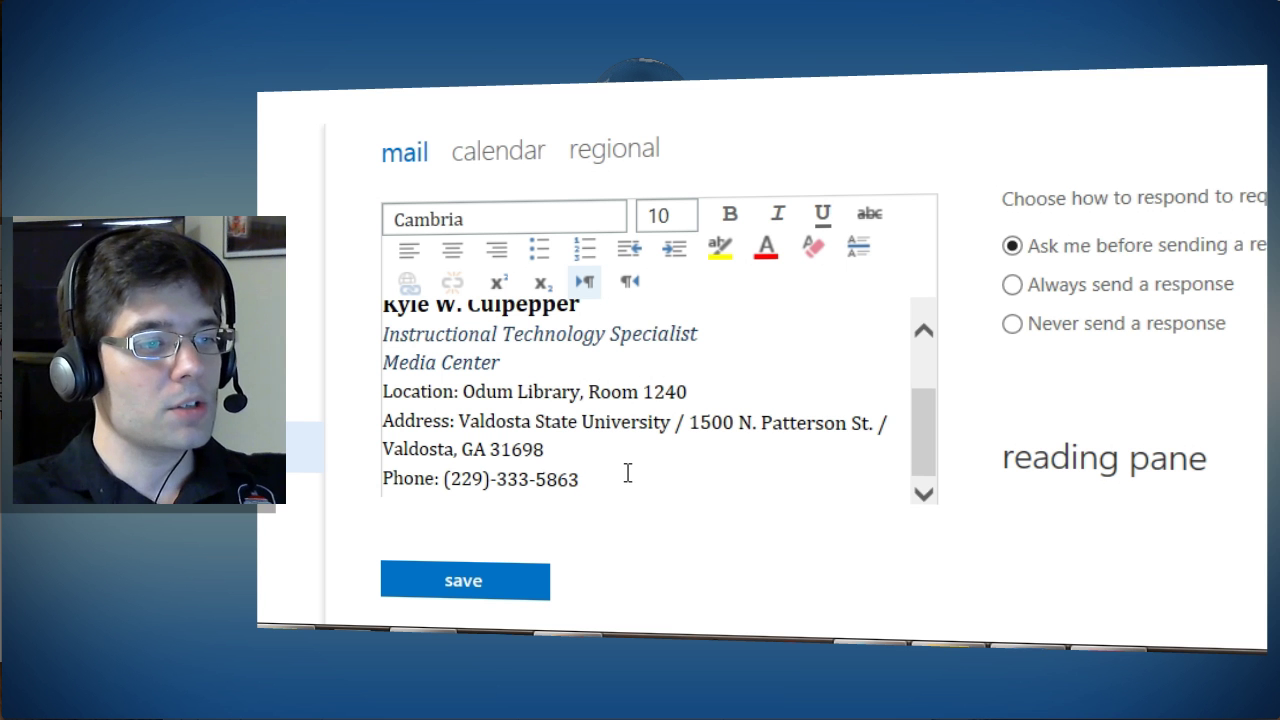
pyautogui.scroll(-1, 627, 474)
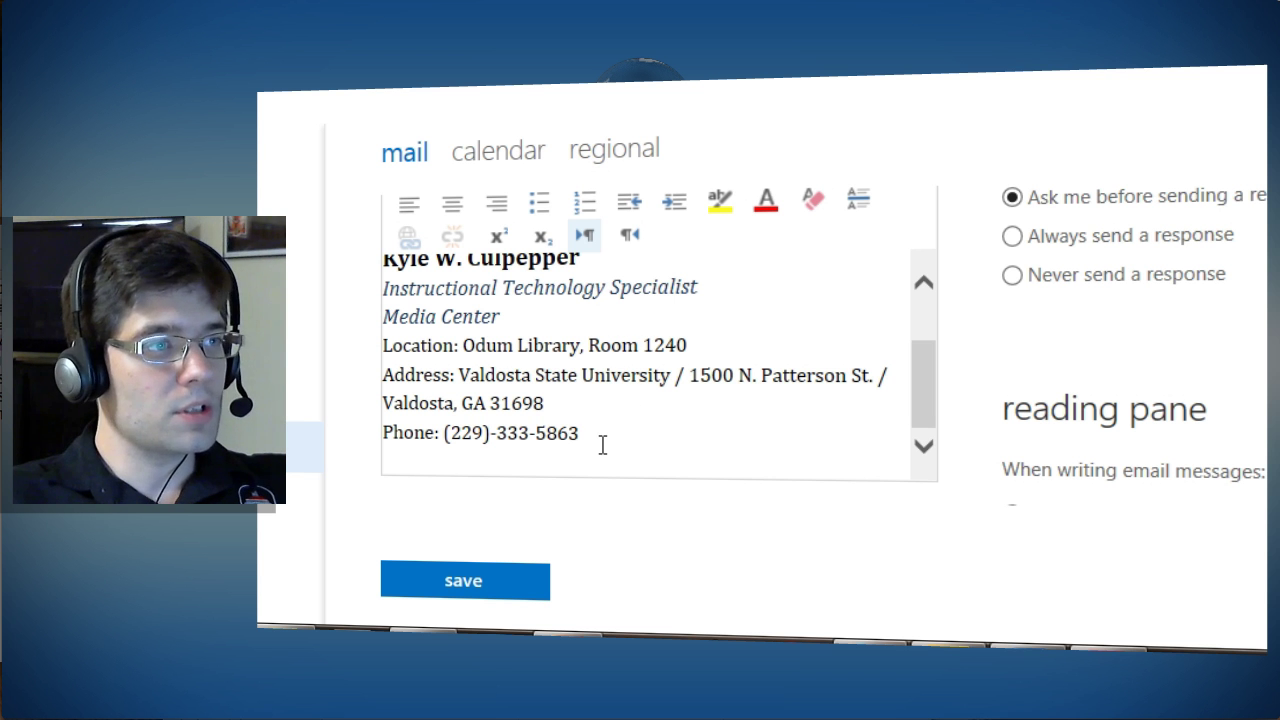
pyautogui.press('Return')
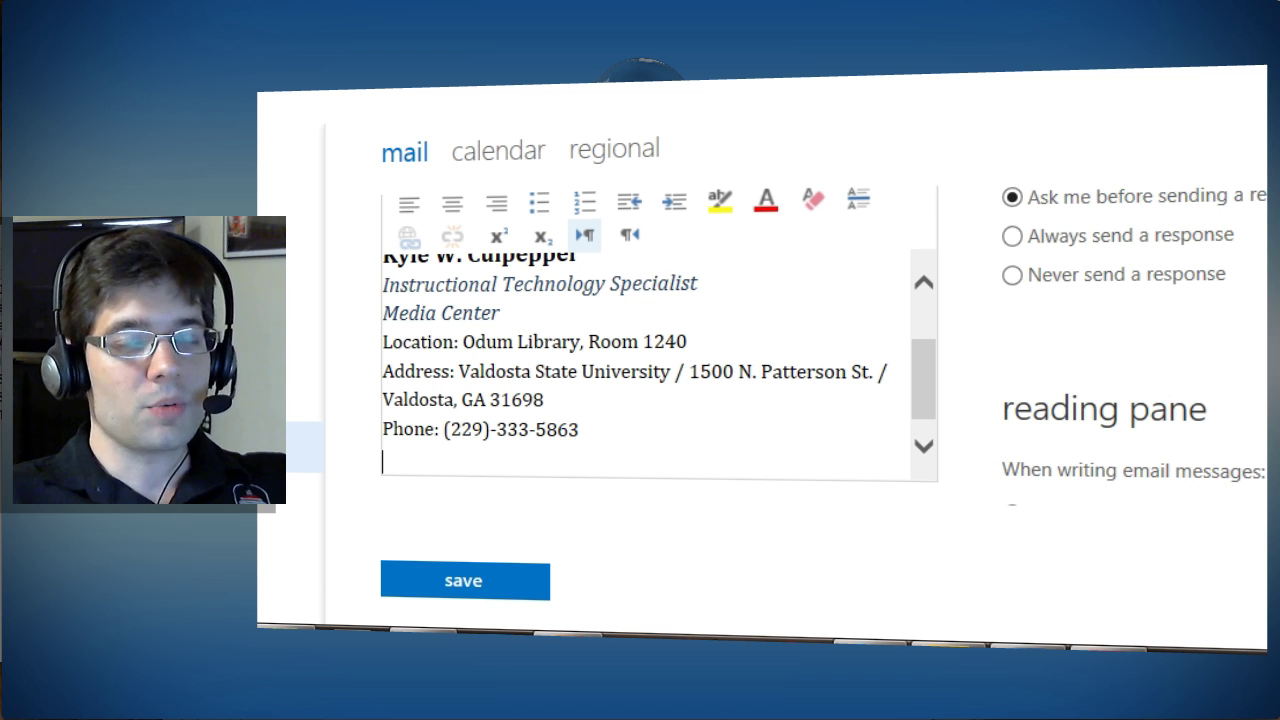
pyautogui.click(1085, 104)
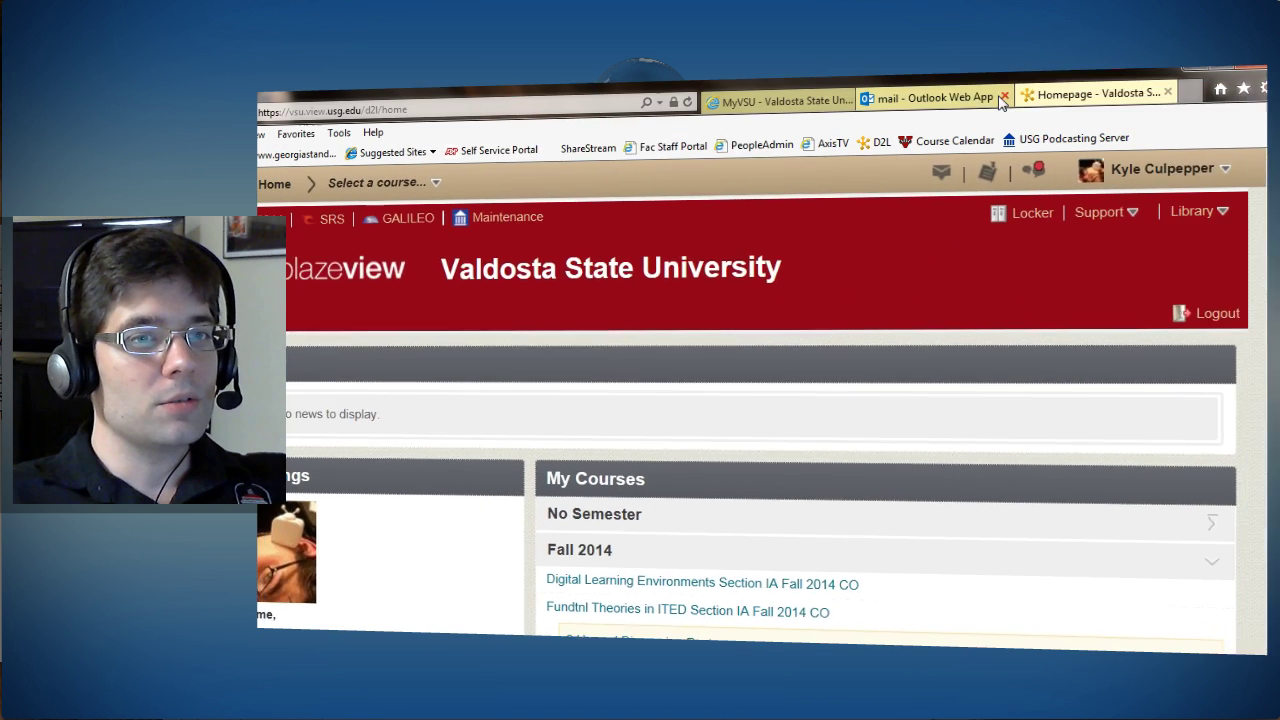
pyautogui.click(937, 110)
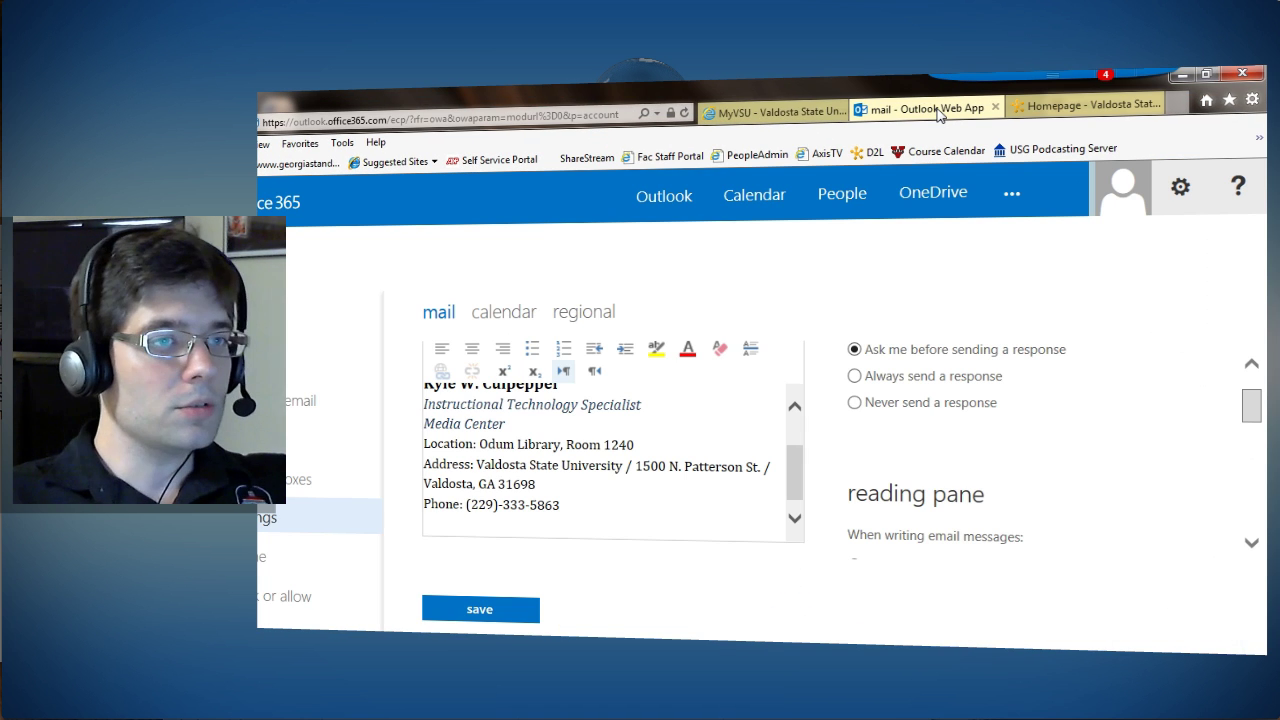
# Step: Load the pasted facebook-logo.jpg address in a new IE window and copy the thumbs-up image
pyautogui.click(800, 112)
pyautogui.click(895, 110)
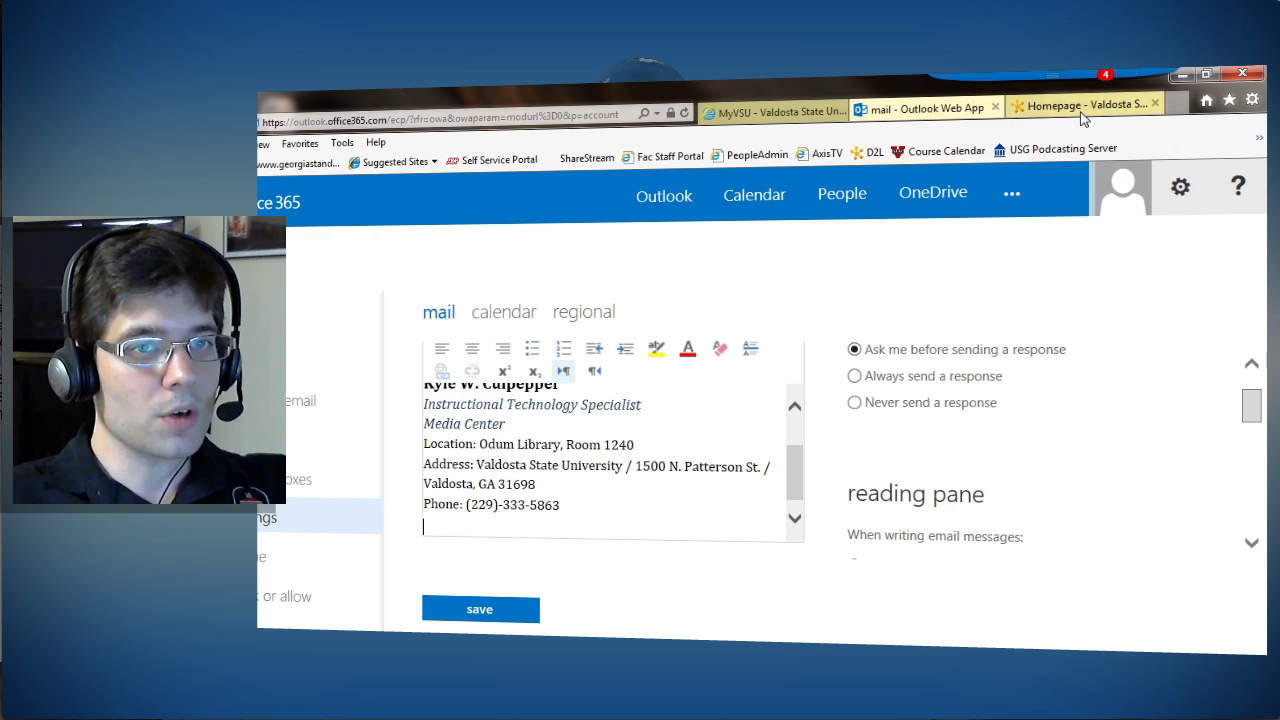
pyautogui.click(1080, 110)
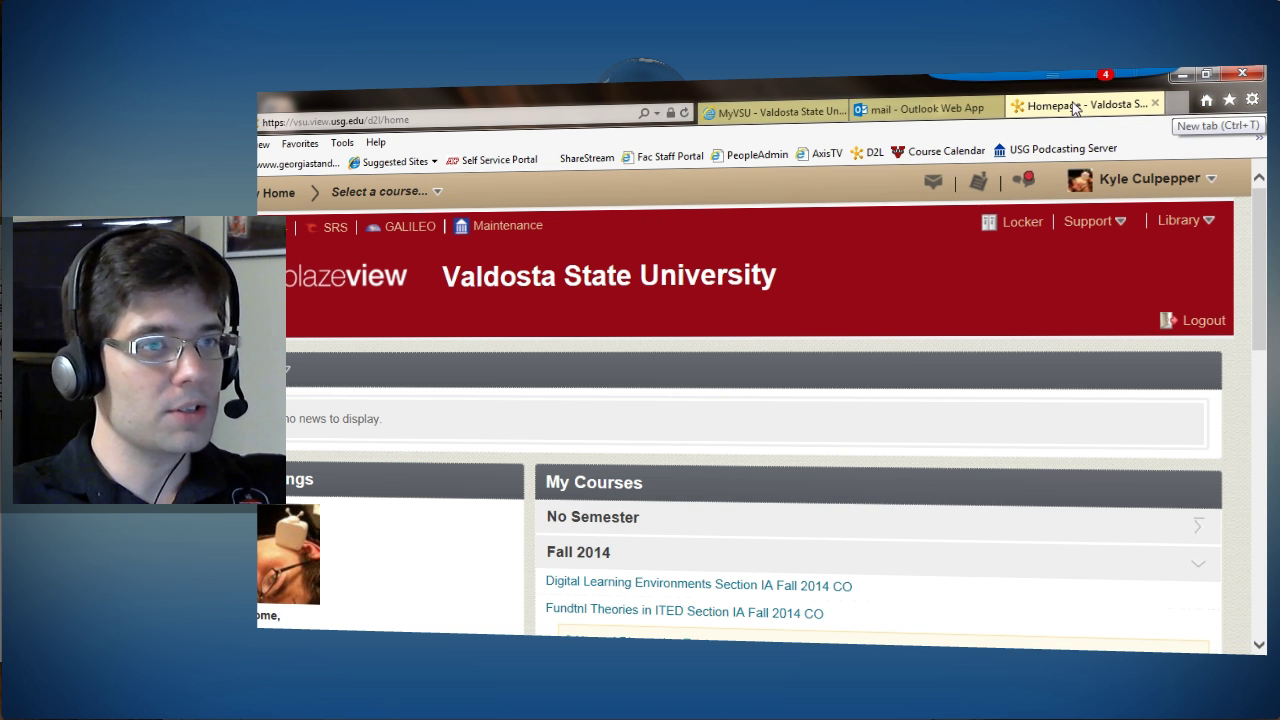
pyautogui.hotkey('alt', 'Tab')
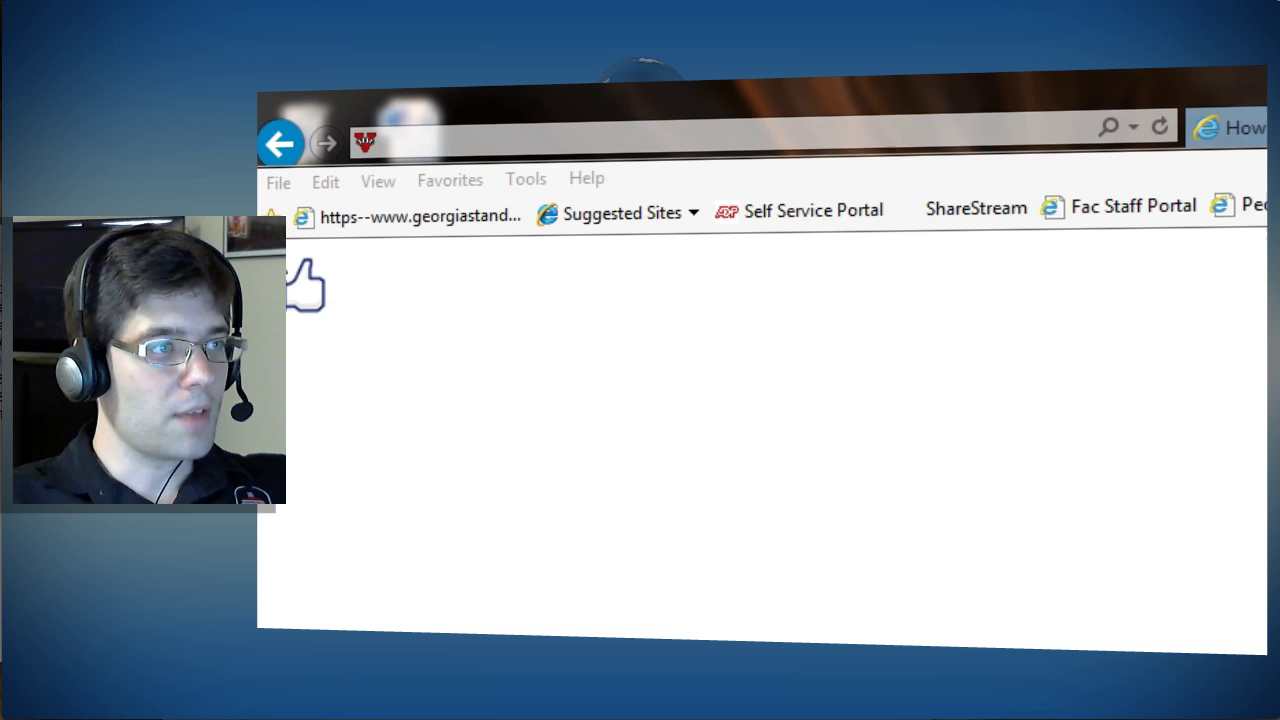
pyautogui.click(443, 143)
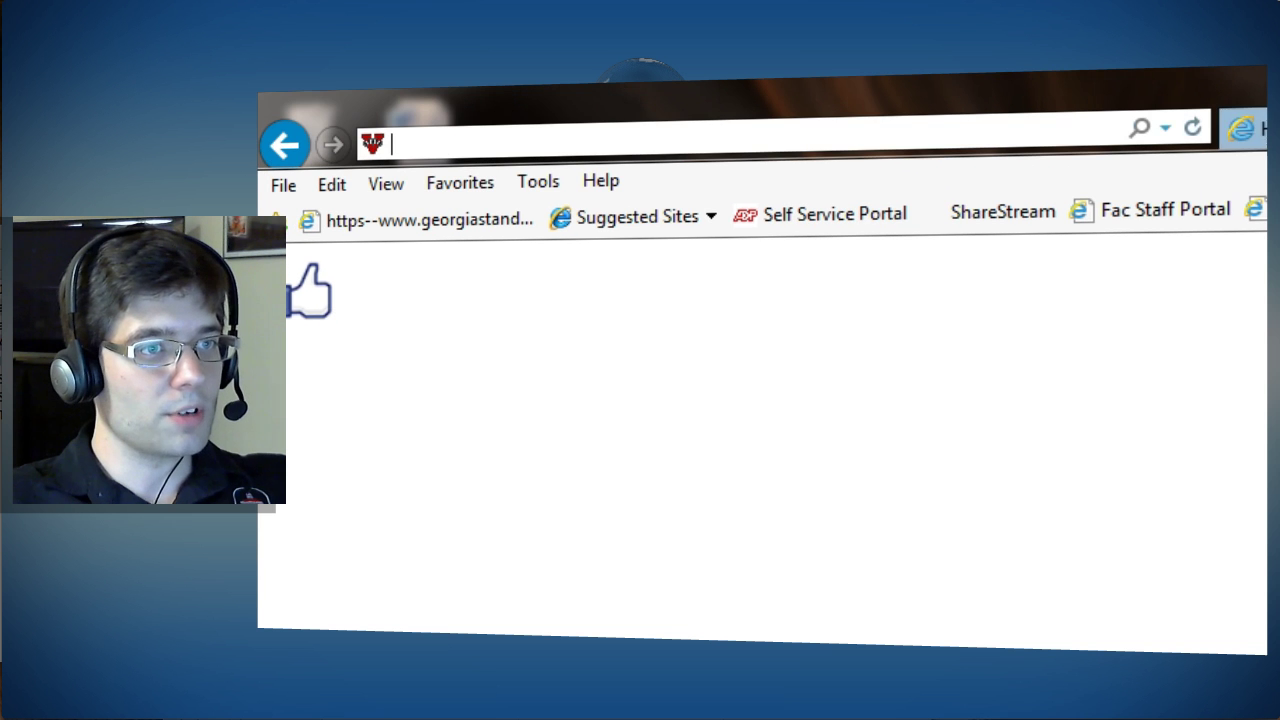
pyautogui.hotkey('ctrl', 'v')
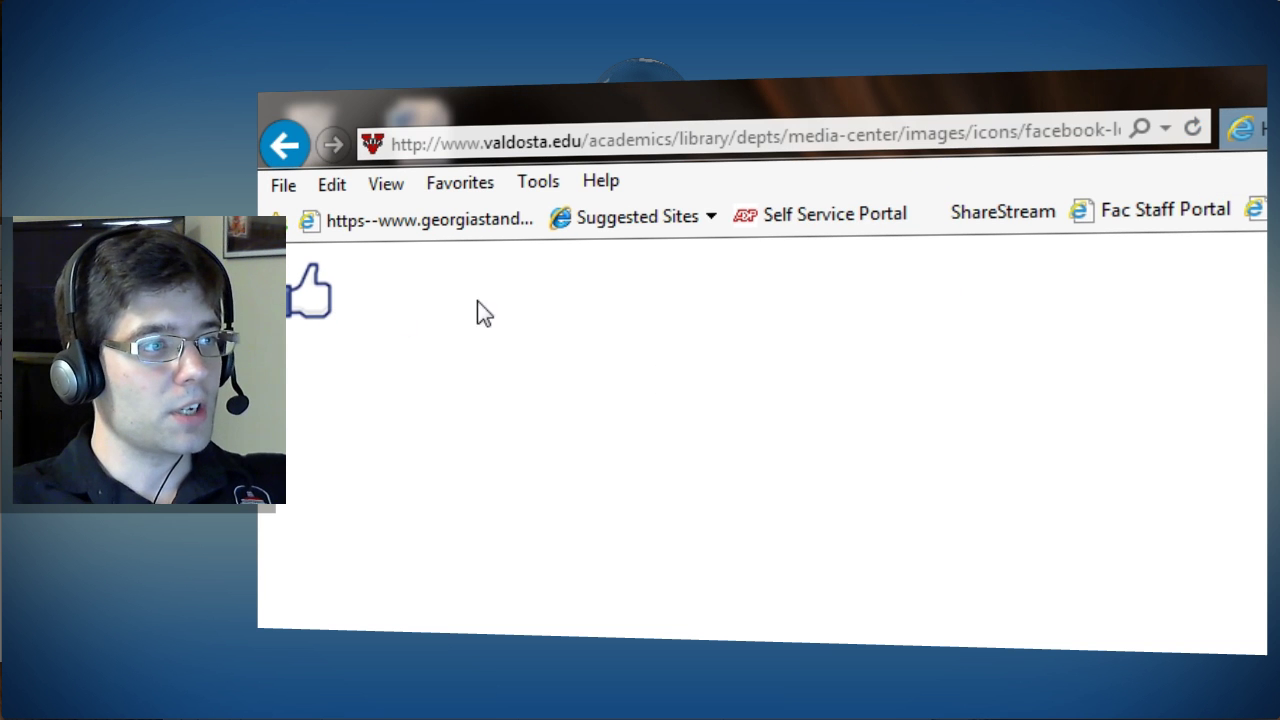
pyautogui.click(697, 137)
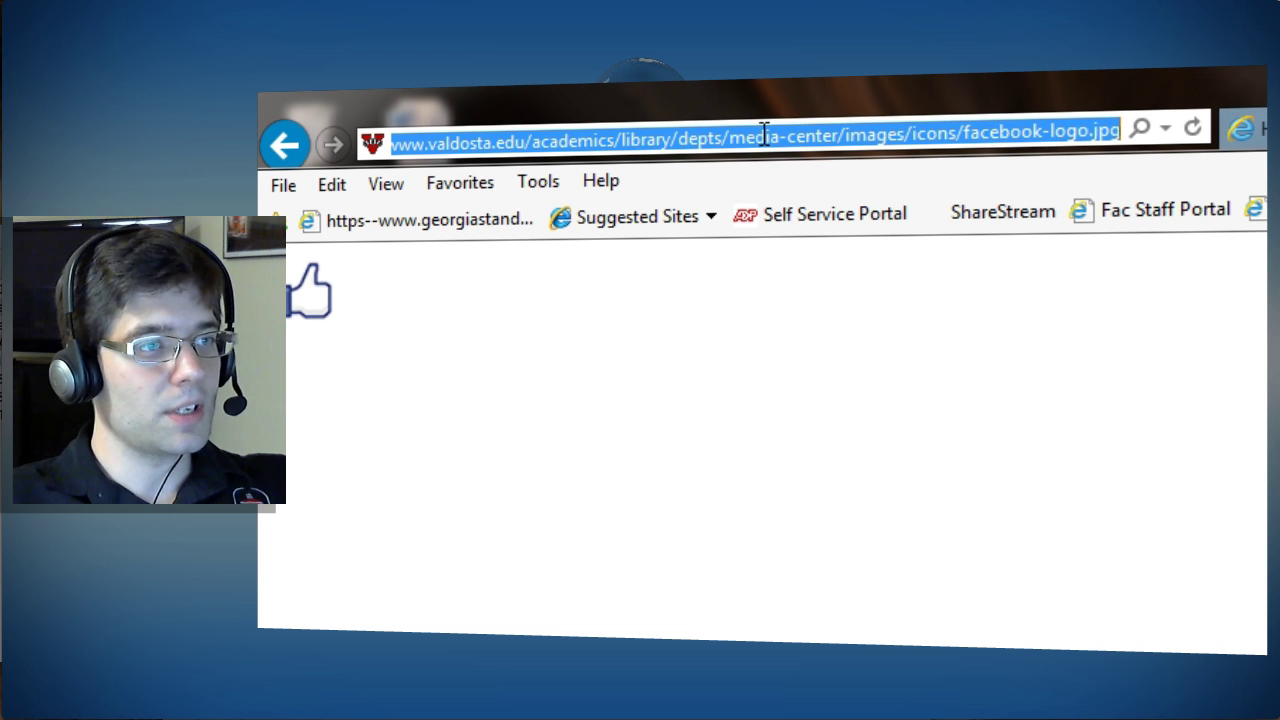
pyautogui.click(853, 427)
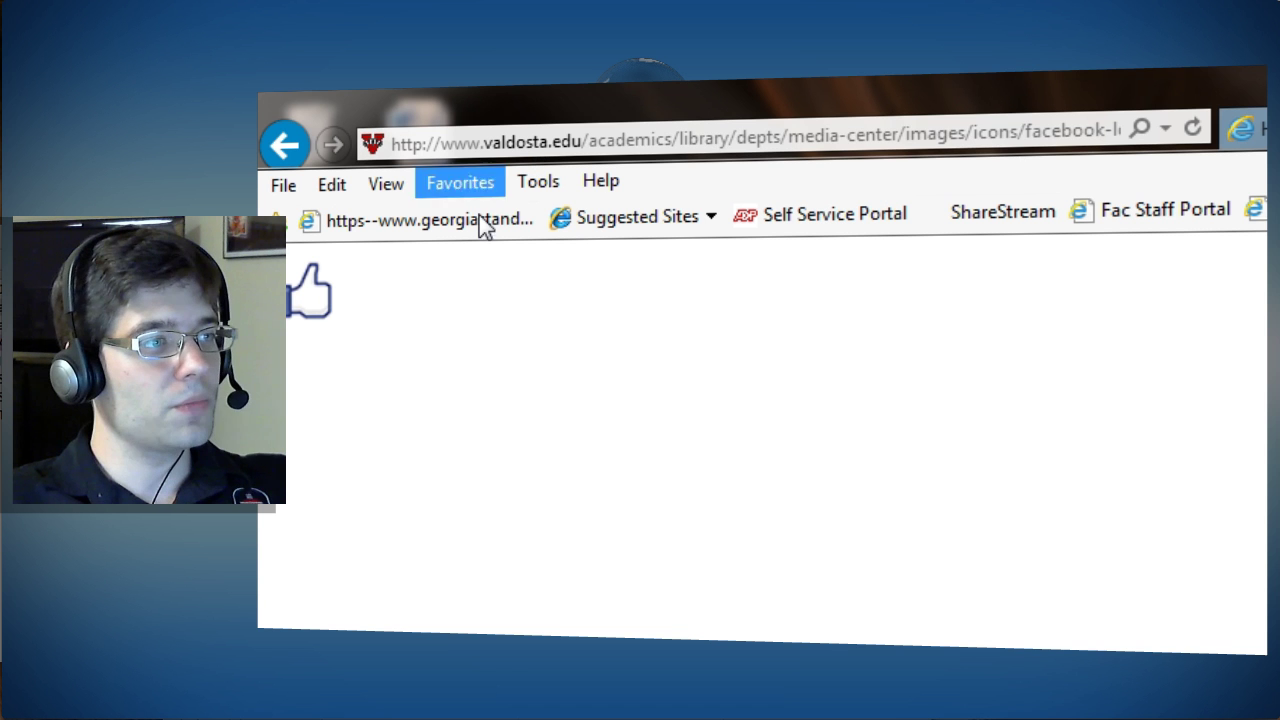
pyautogui.rightClick(290, 302)
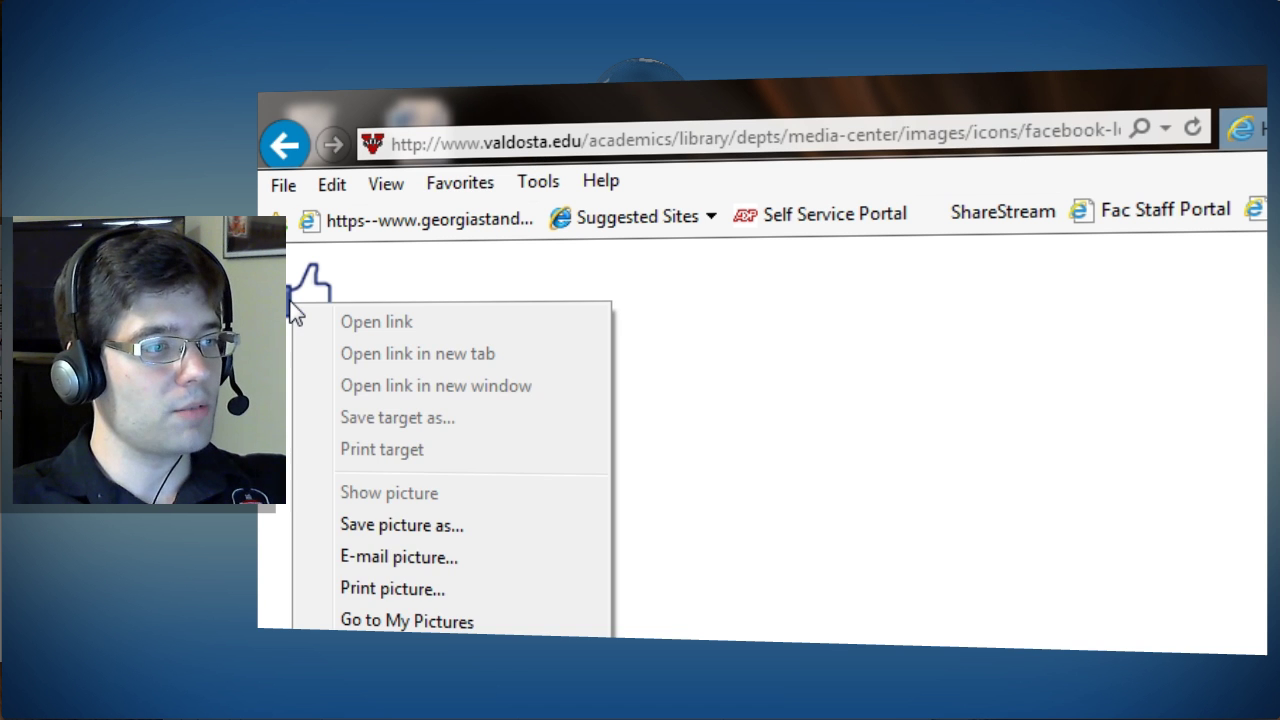
pyautogui.press('Escape')
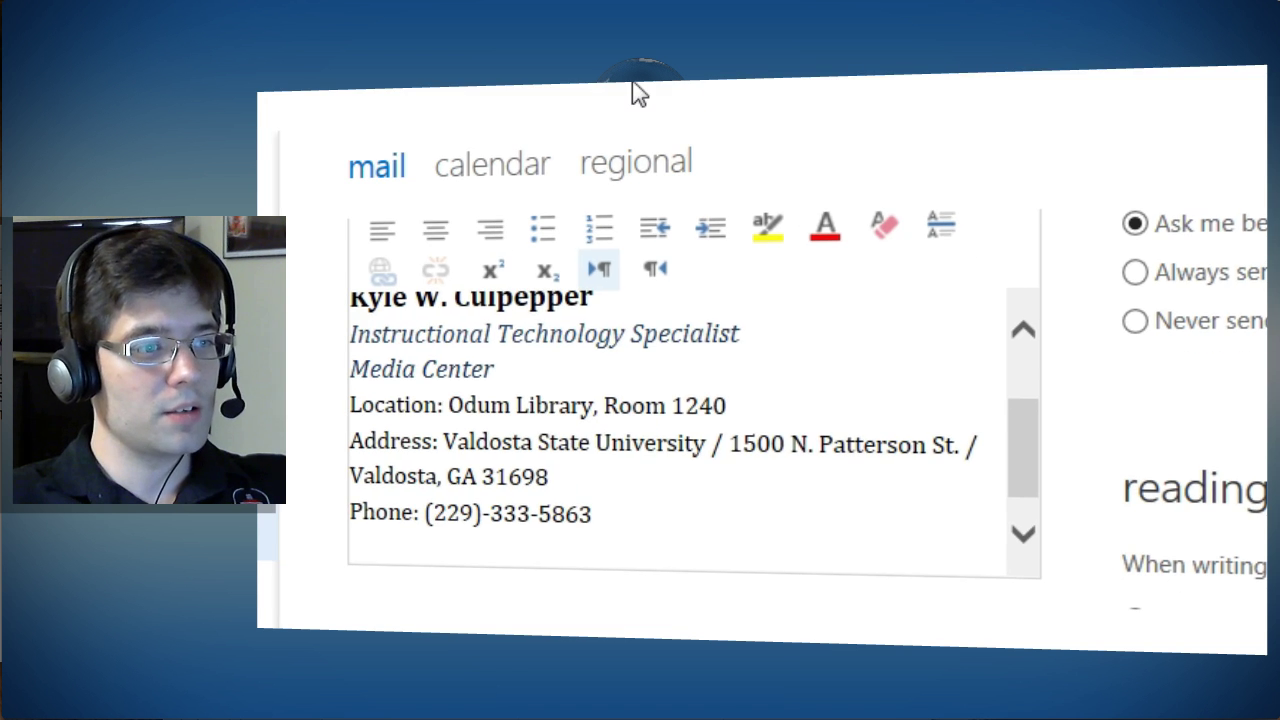
# Step: Paste the thumbs-up image on the empty line below Phone: and select it
pyautogui.click(471, 535)
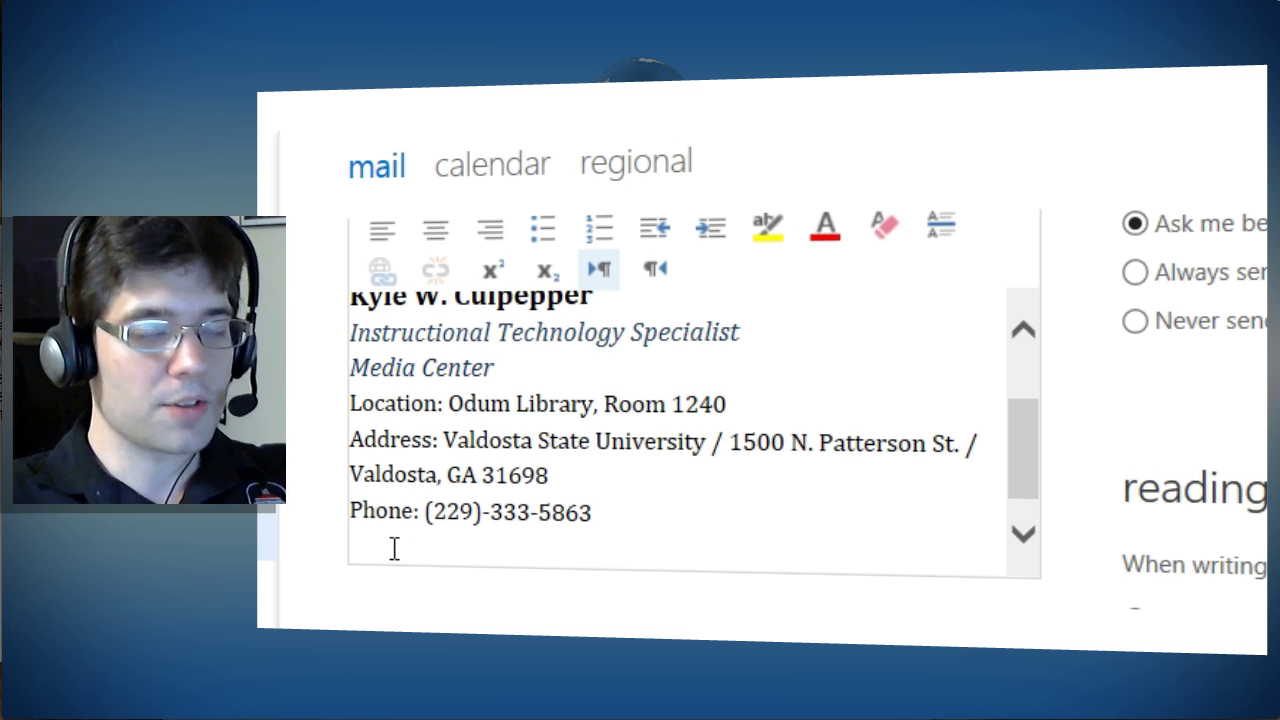
pyautogui.hotkey('ctrl', 'v')
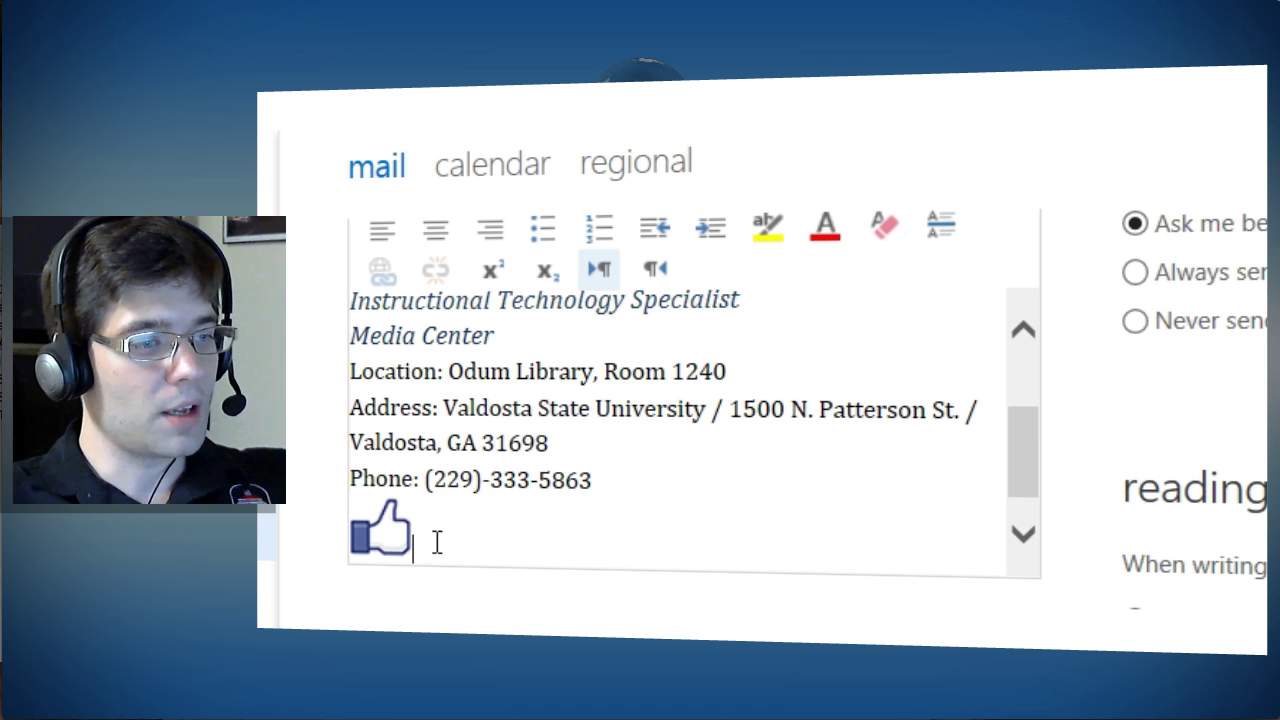
pyautogui.scroll(-2, 438, 535)
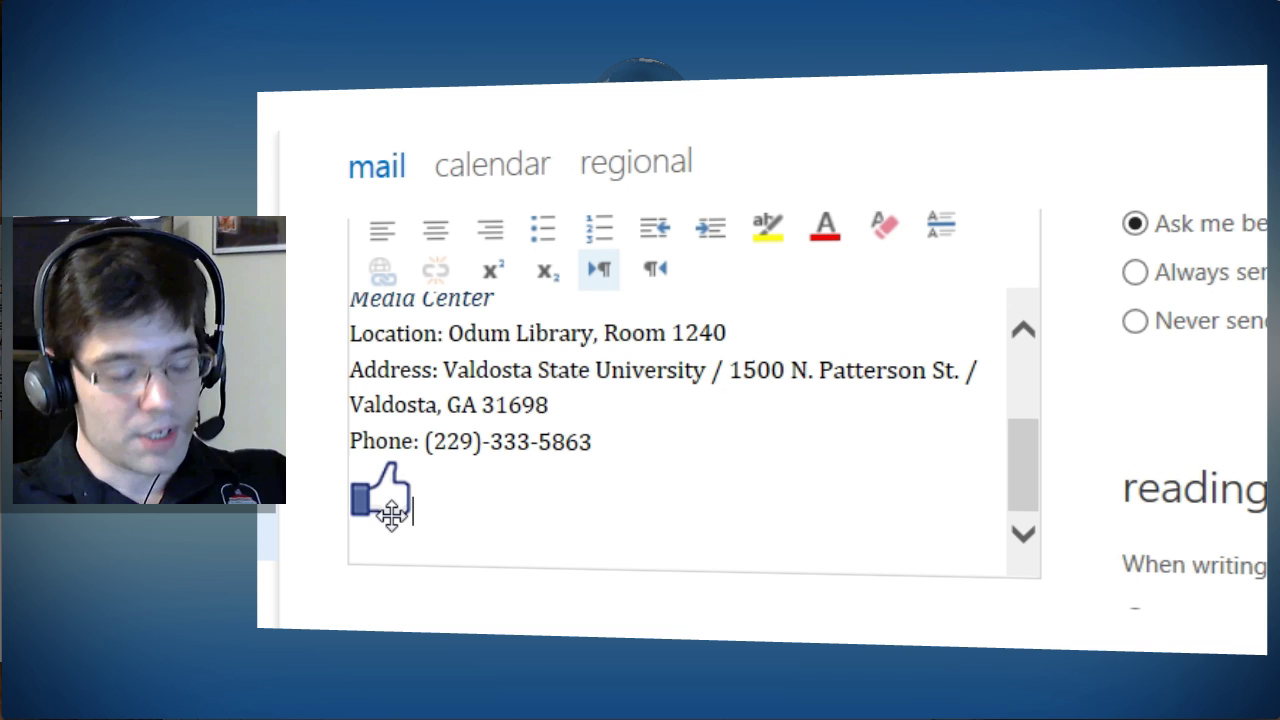
pyautogui.scroll(3, 477, 531)
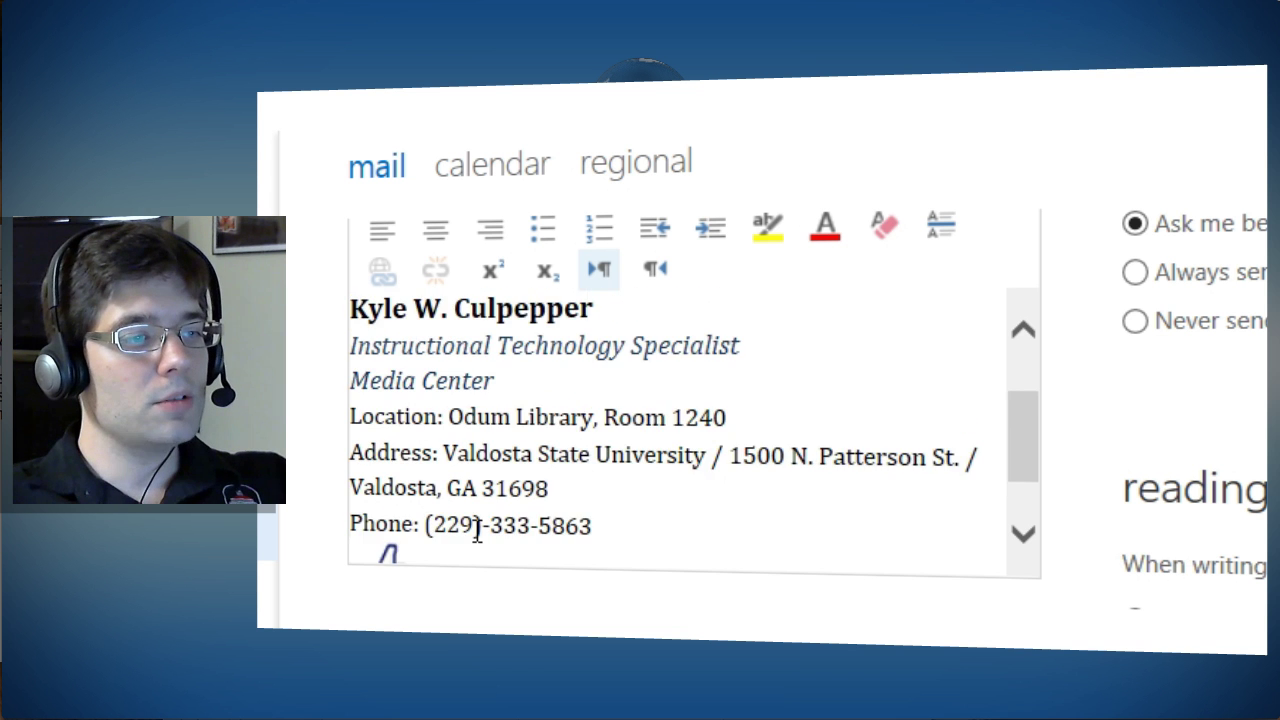
pyautogui.scroll(-2, 477, 531)
pyautogui.click(389, 497)
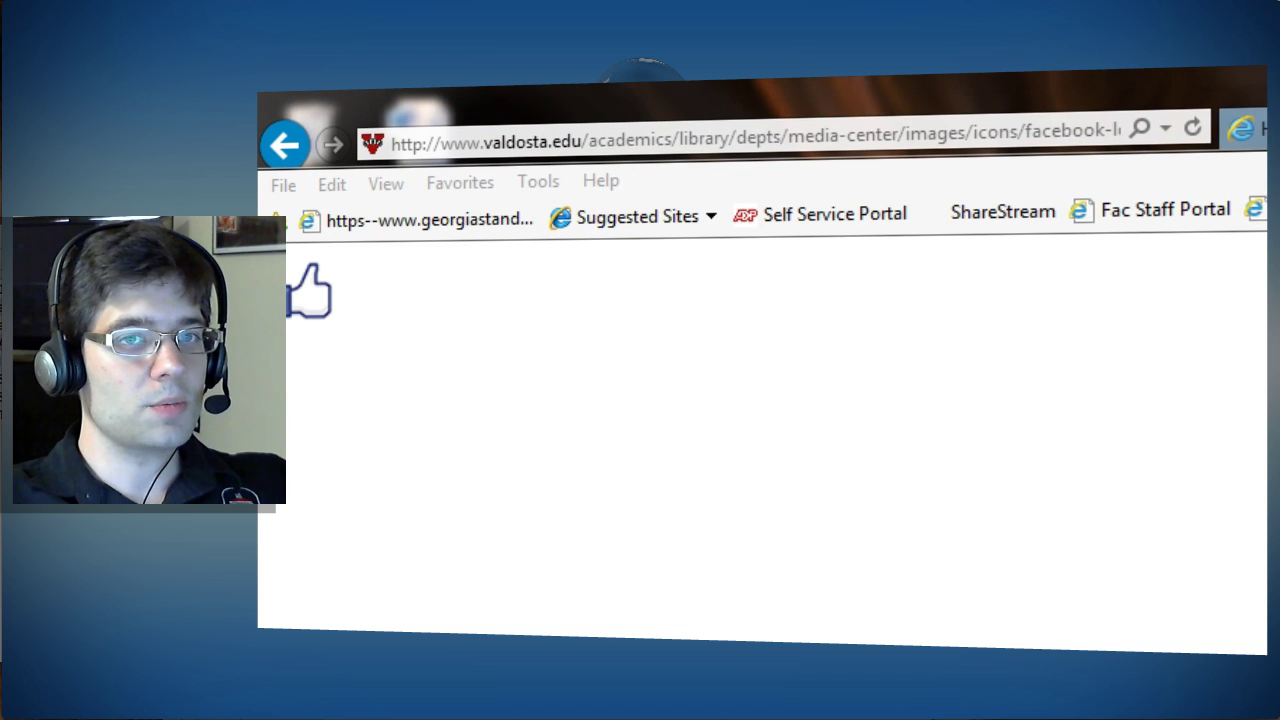
# Step: Load facebook.com/odummedia in a new tab and copy the page's web address
pyautogui.hotkey('ctrl', 't')
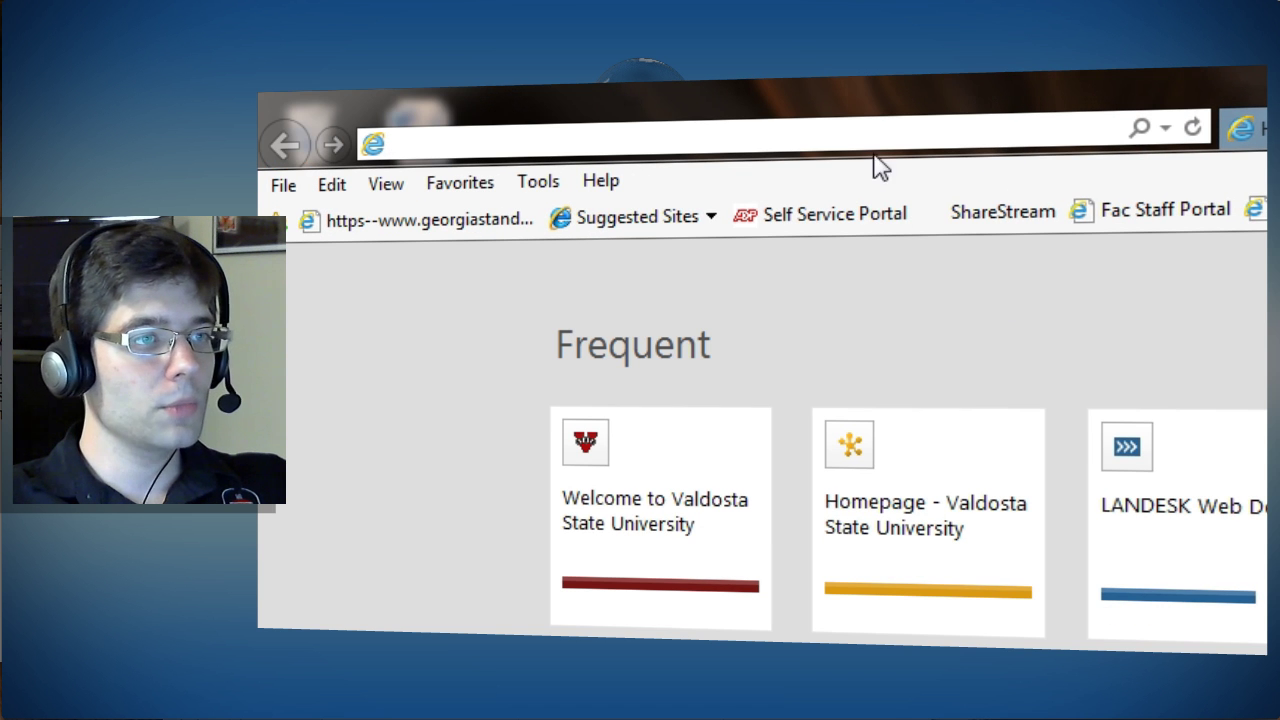
pyautogui.write('facebook.com/')
pyautogui.press('Return')
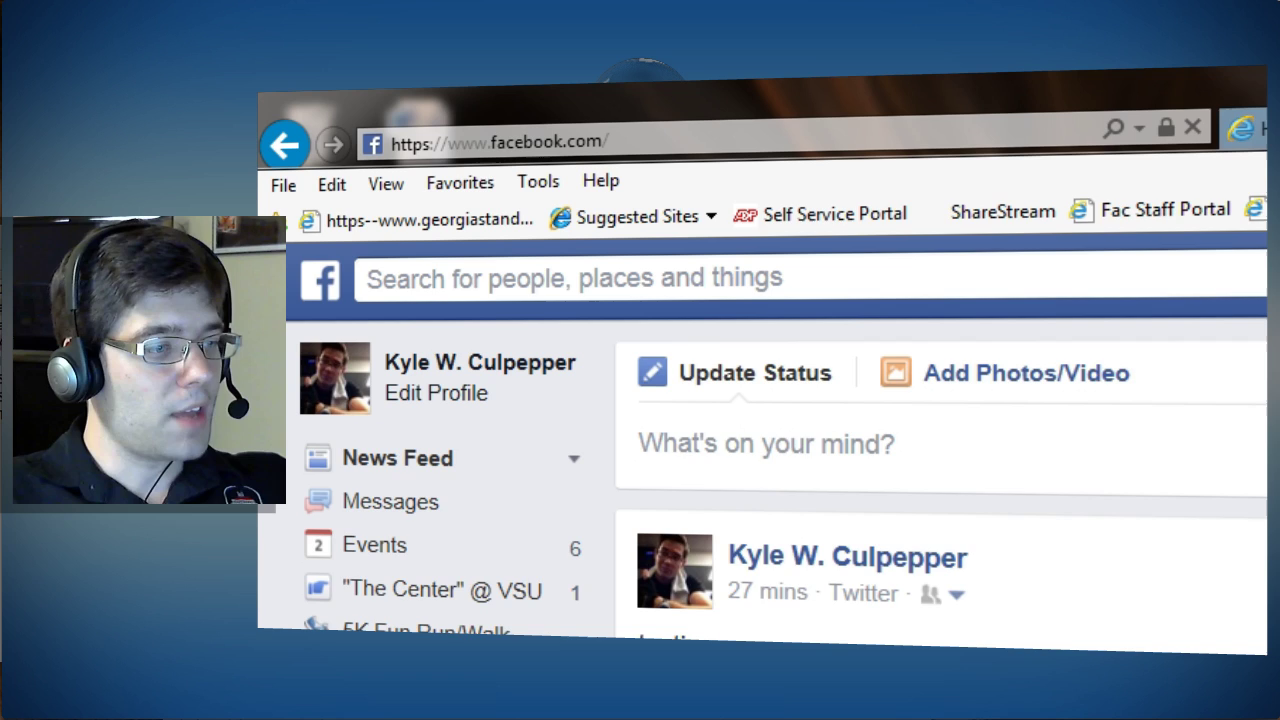
pyautogui.write('odummedia')
pyautogui.press('Return')
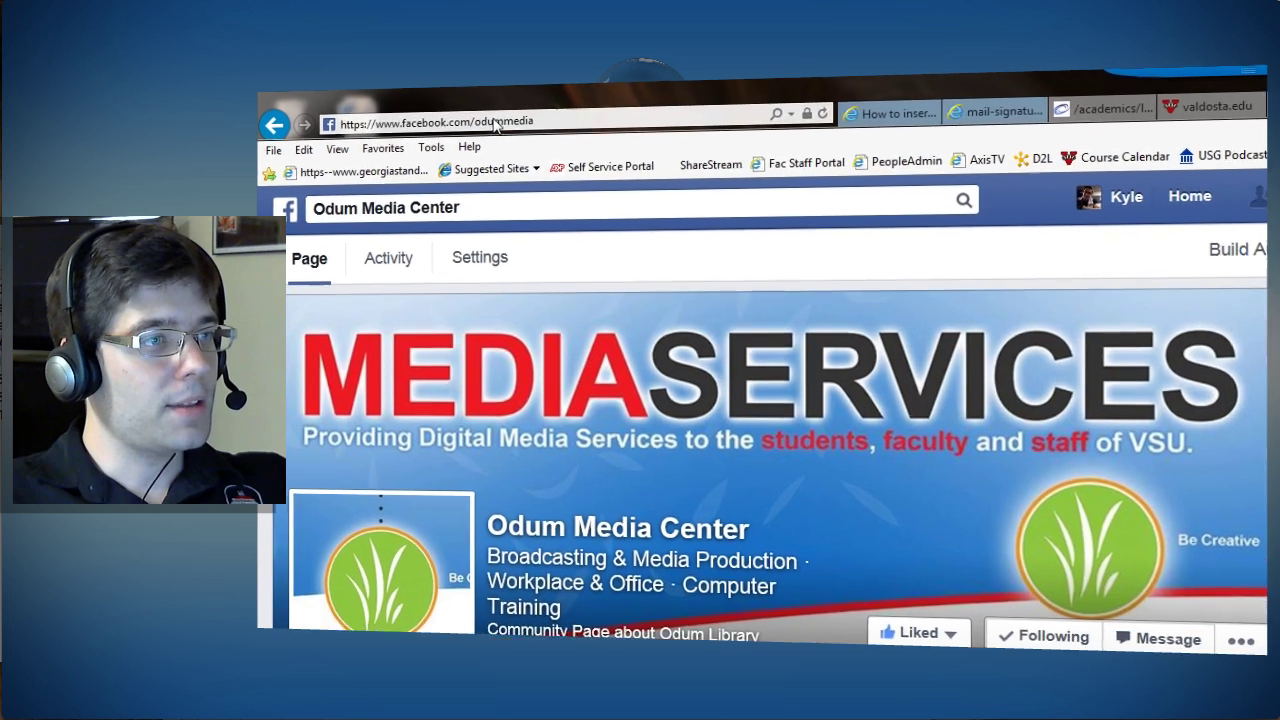
pyautogui.click(496, 124)
pyautogui.hotkey('ctrl', 'c')
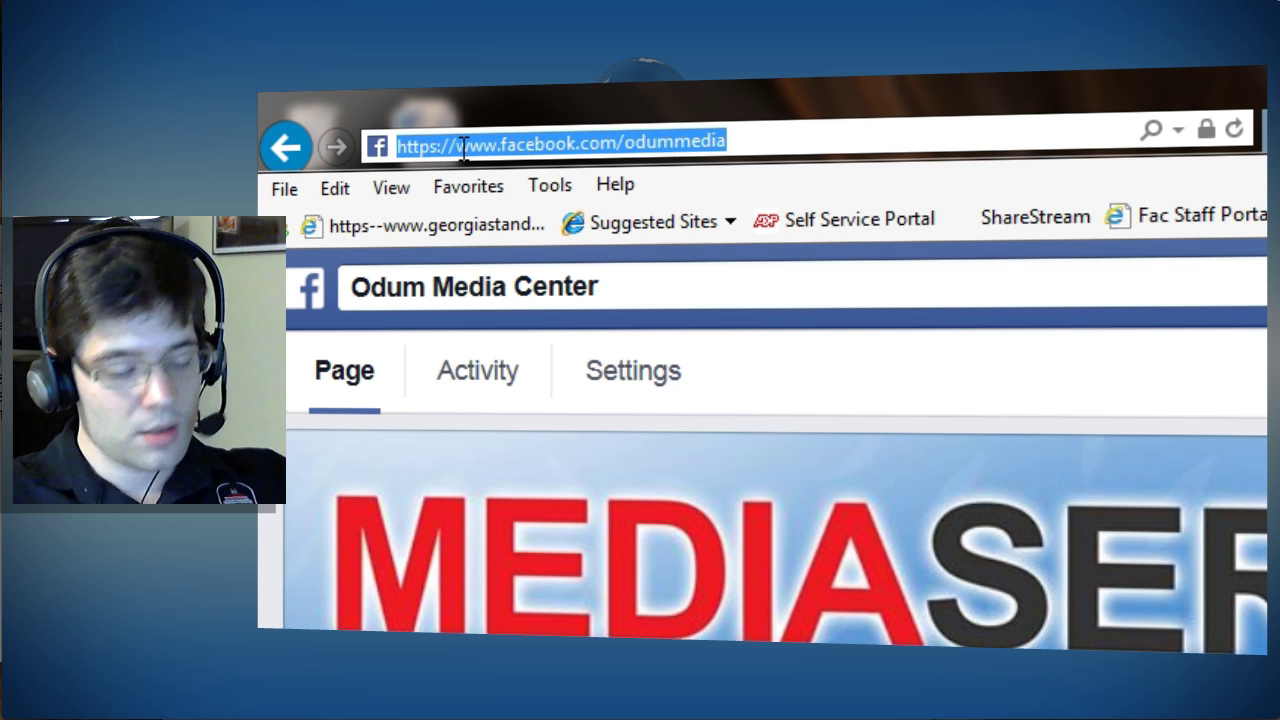
pyautogui.press('BackSpace')
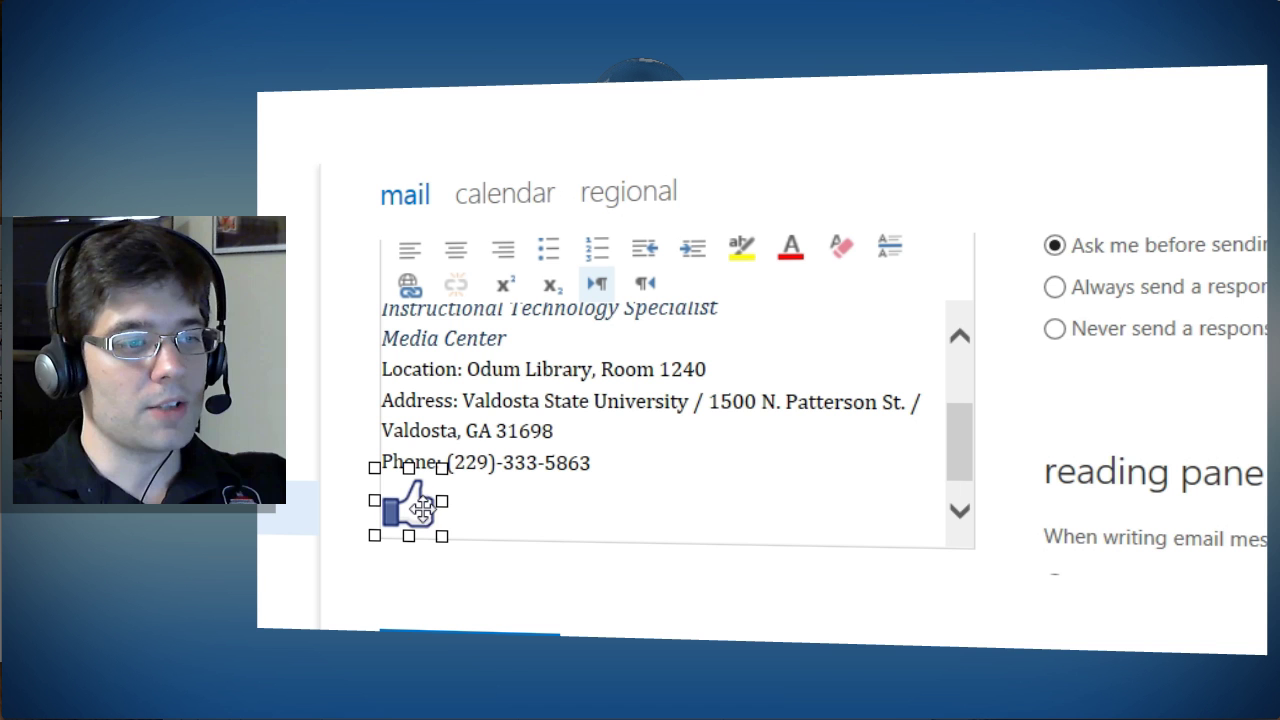
pyautogui.click(408, 285)
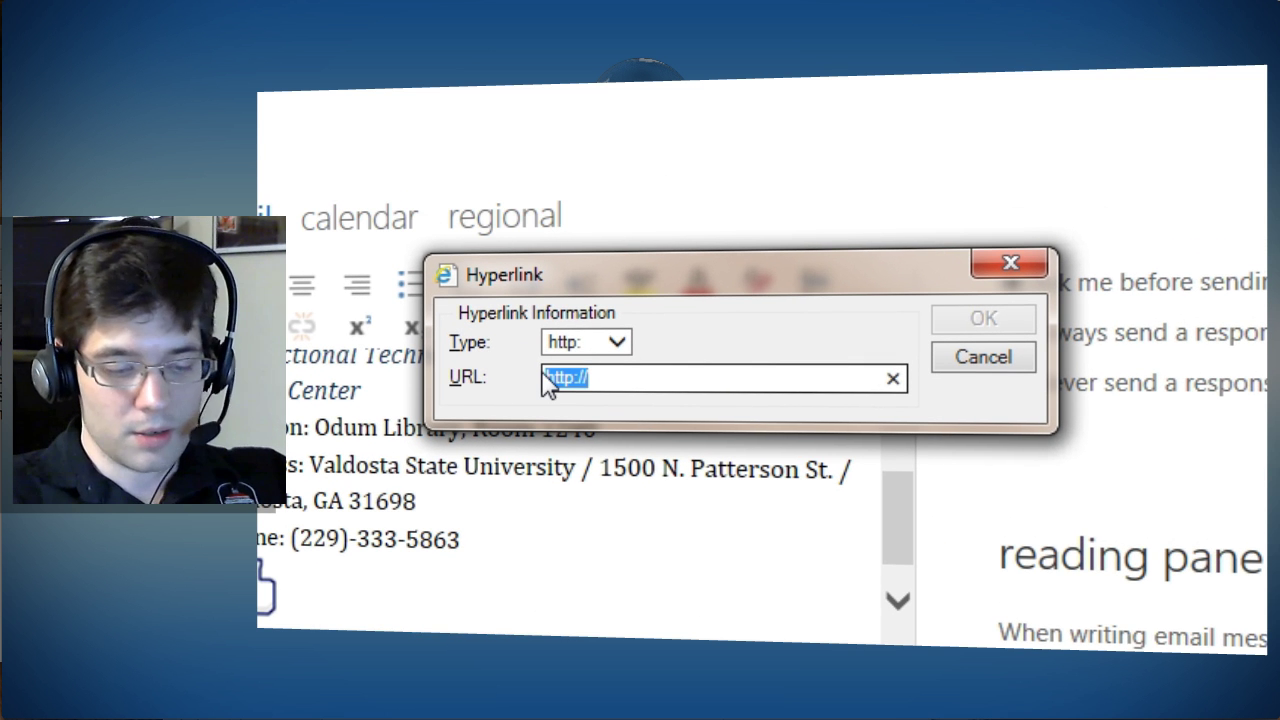
pyautogui.press('BackSpace')
pyautogui.hotkey('ctrl', 'v')
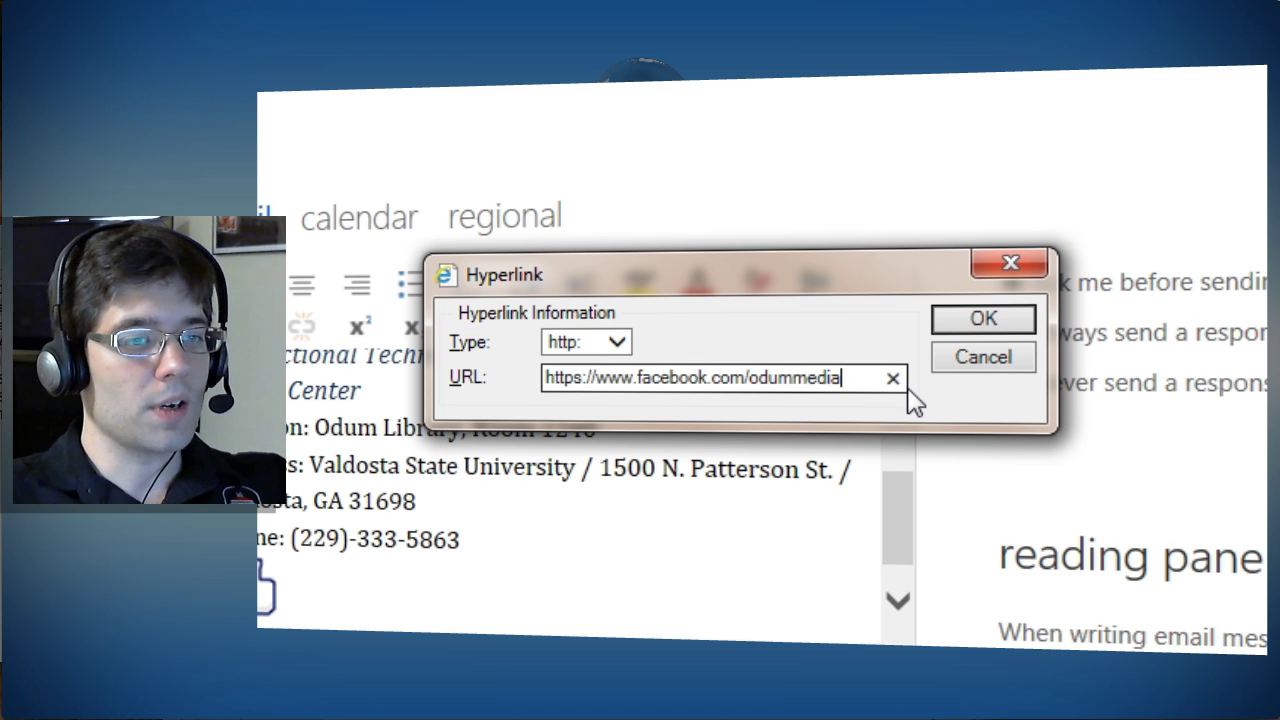
pyautogui.click(983, 318)
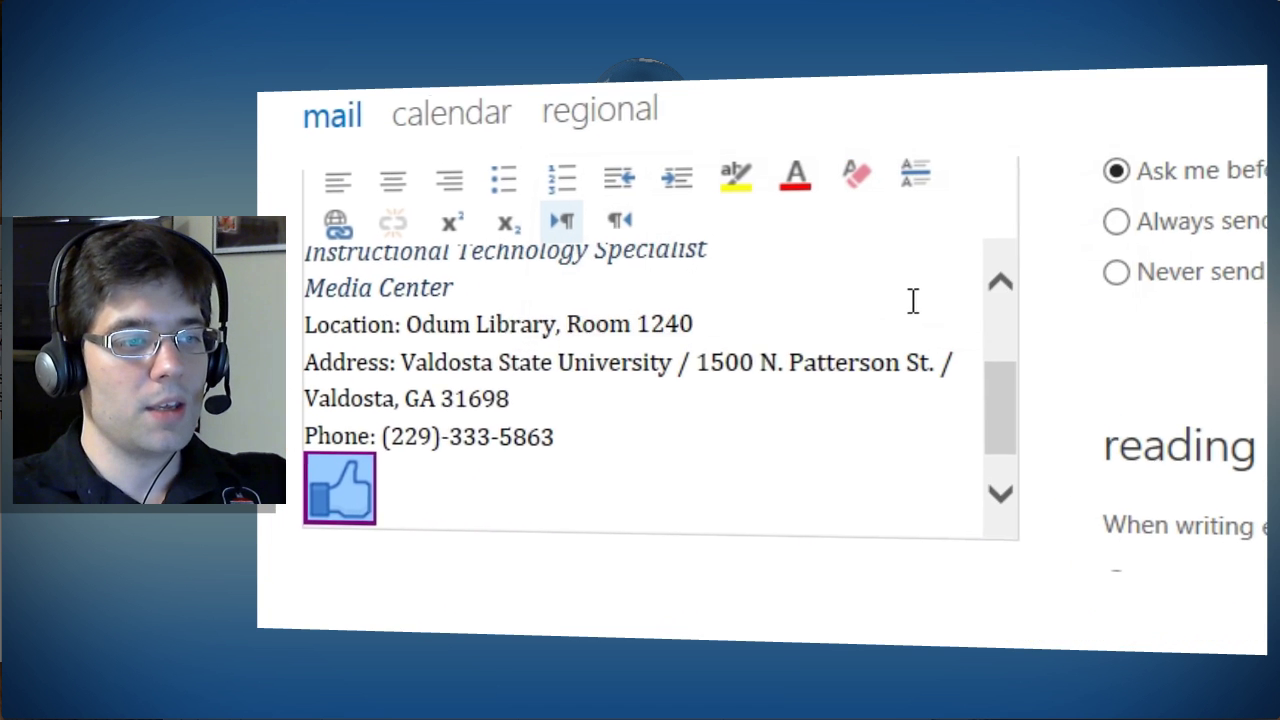
pyautogui.click(400, 498)
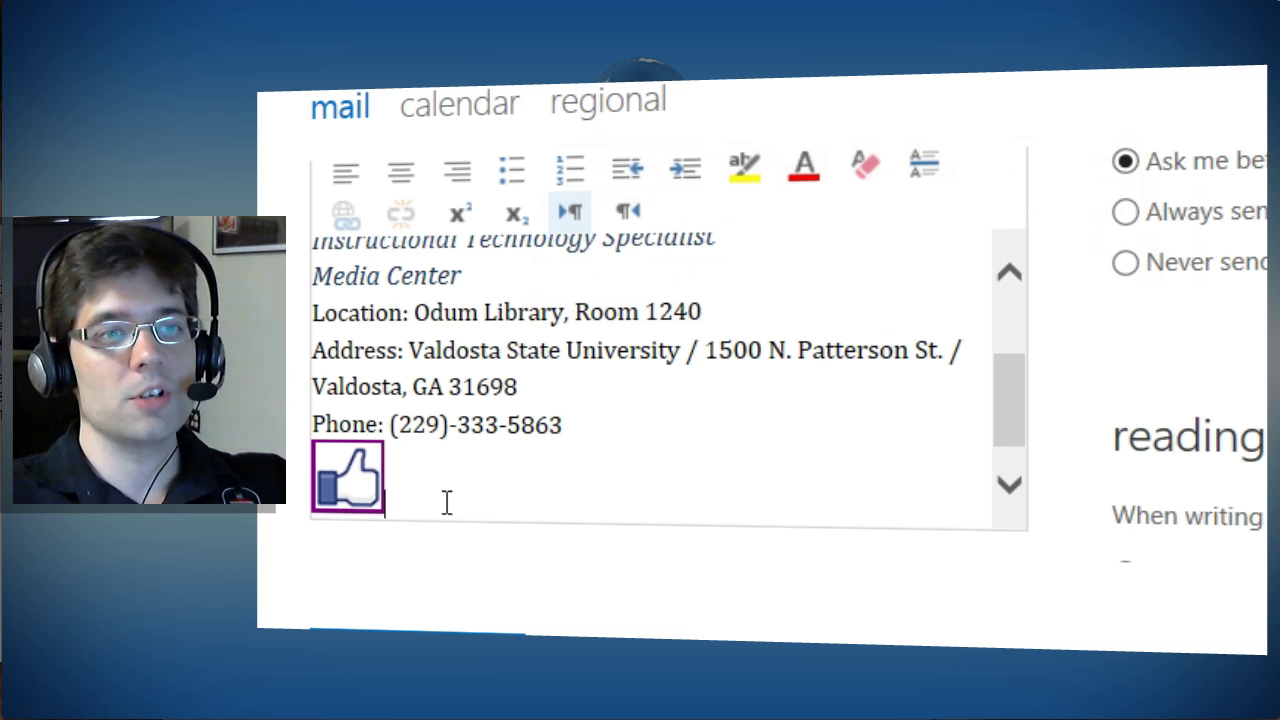
pyautogui.scroll(1, 590, 464)
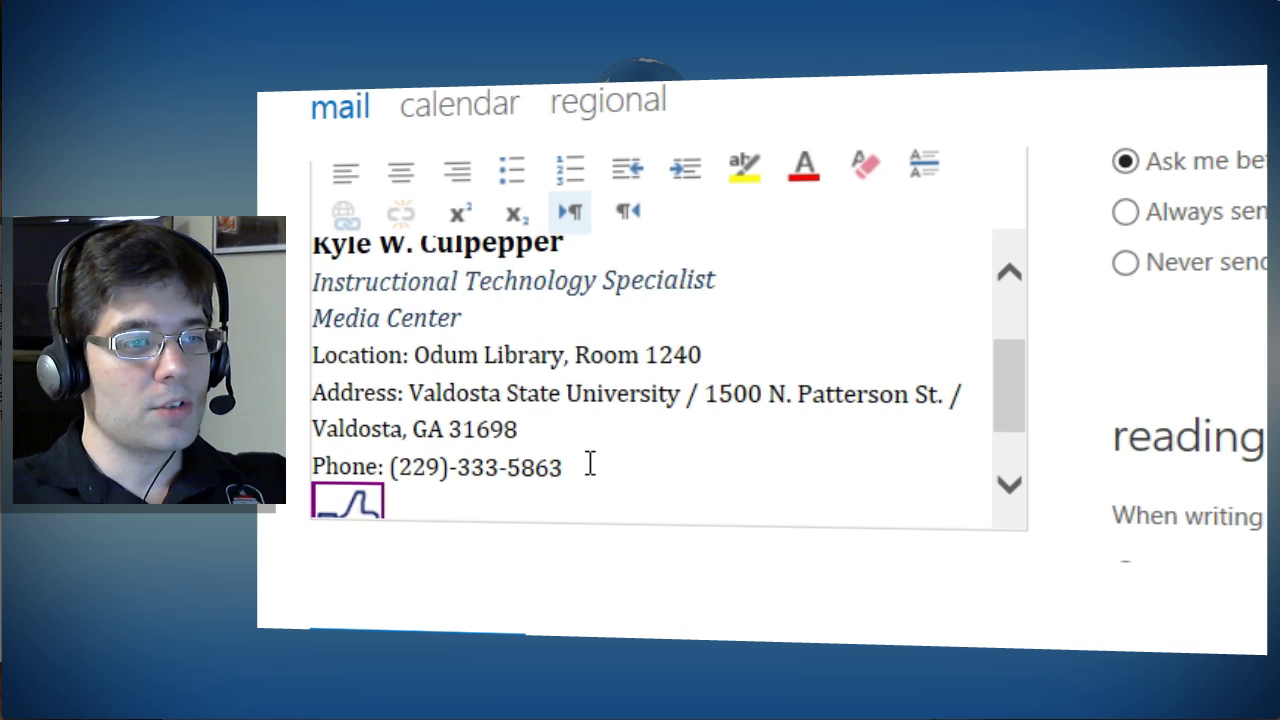
pyautogui.scroll(-1, 590, 464)
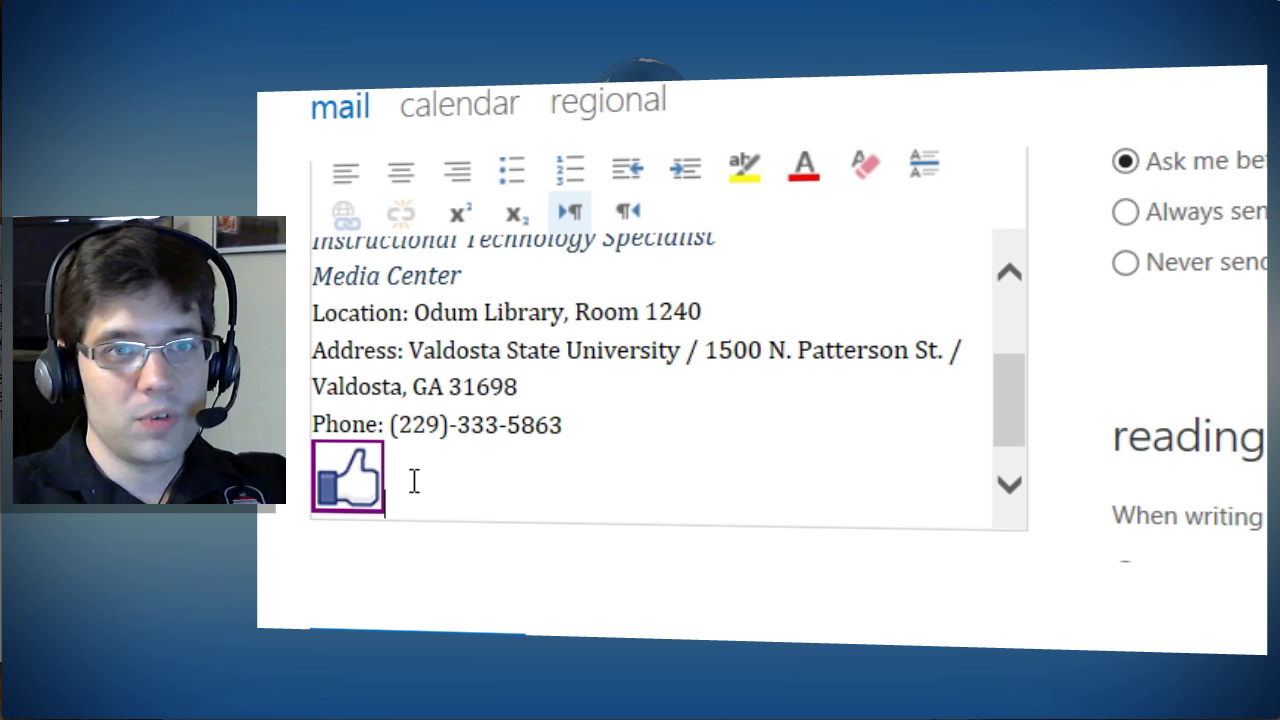
pyautogui.scroll(5, 414, 481)
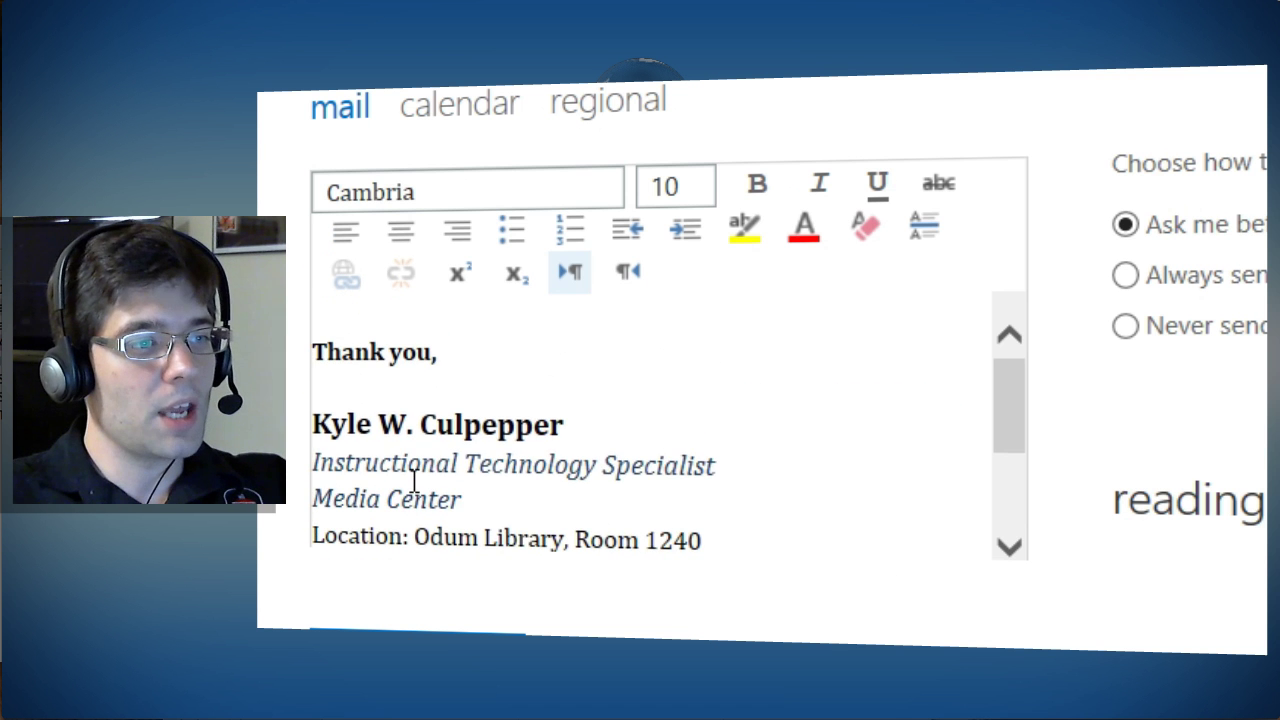
pyautogui.scroll(-1, 475, 380)
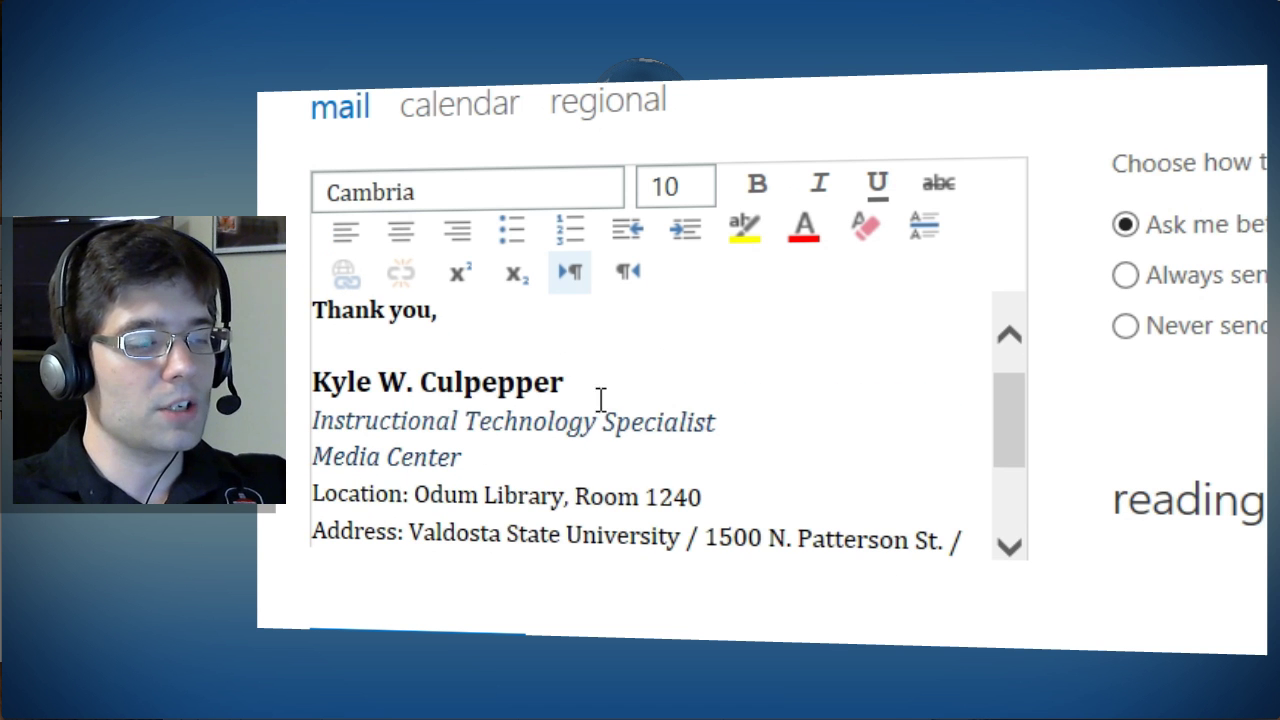
pyautogui.scroll(-1, 483, 429)
pyautogui.scroll(2, 483, 429)
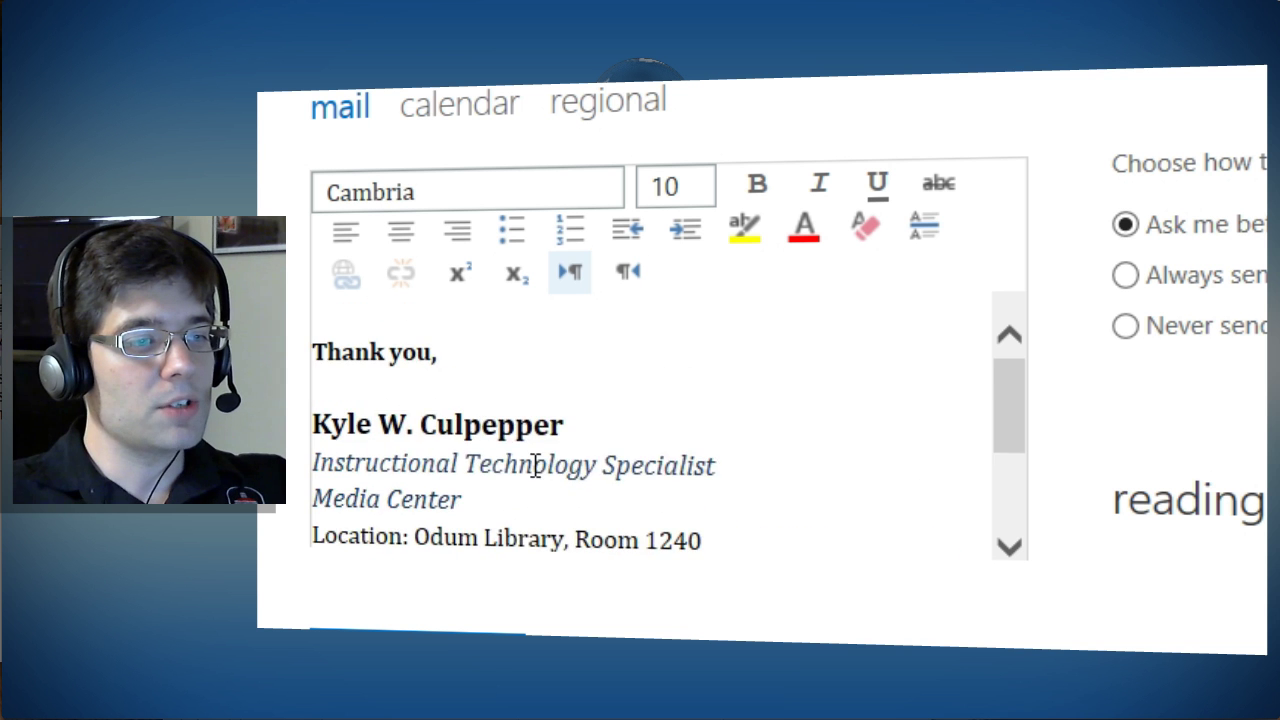
pyautogui.scroll(-4, 589, 440)
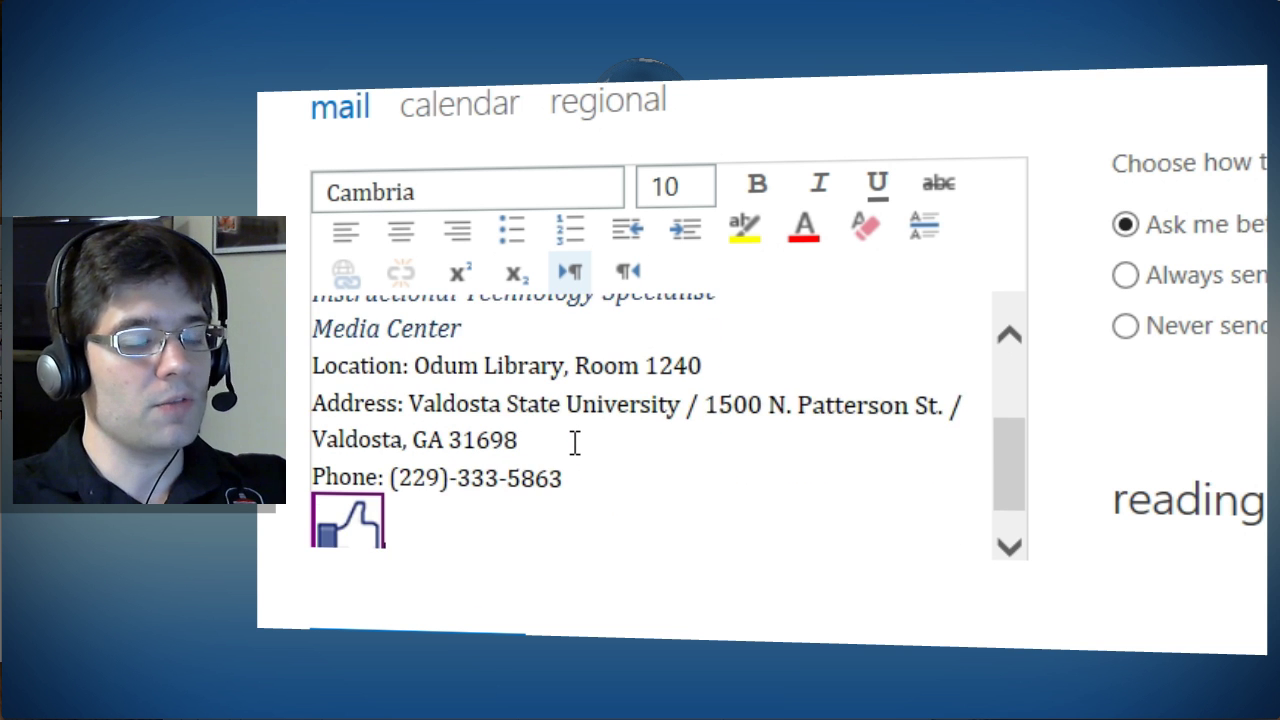
pyautogui.scroll(-1, 575, 442)
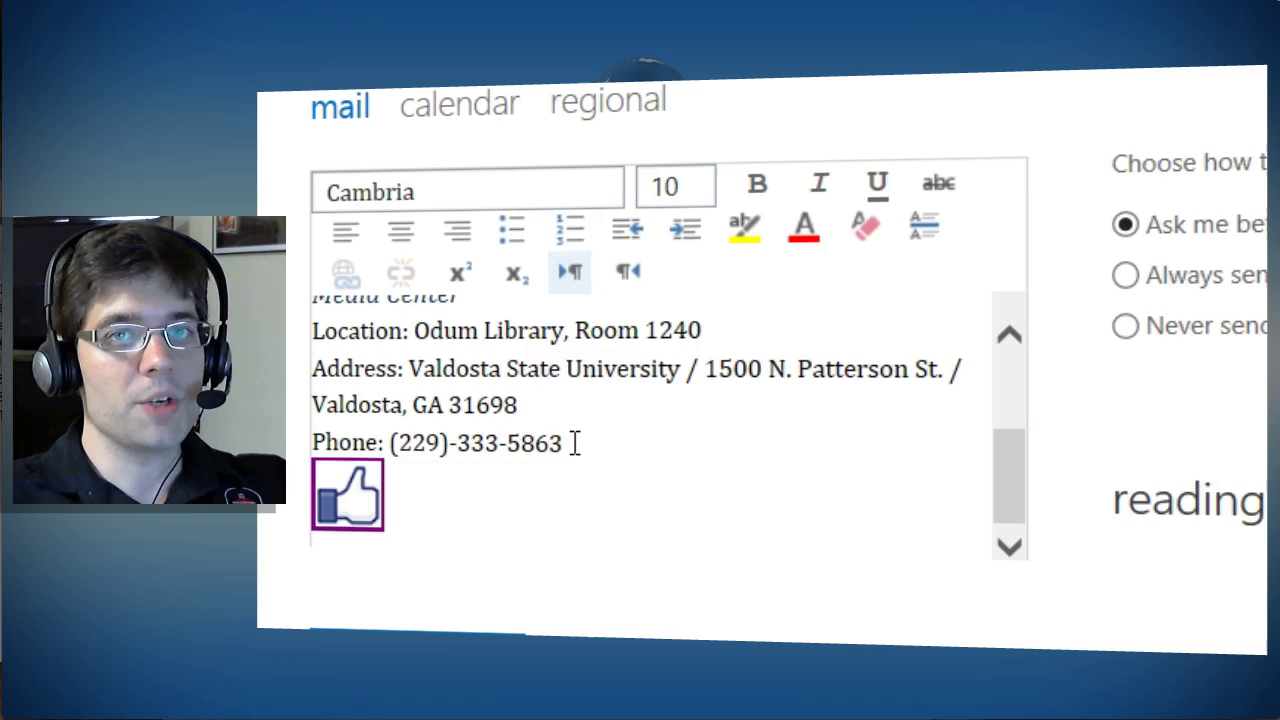
pyautogui.scroll(-1, 575, 442)
pyautogui.click(605, 430)
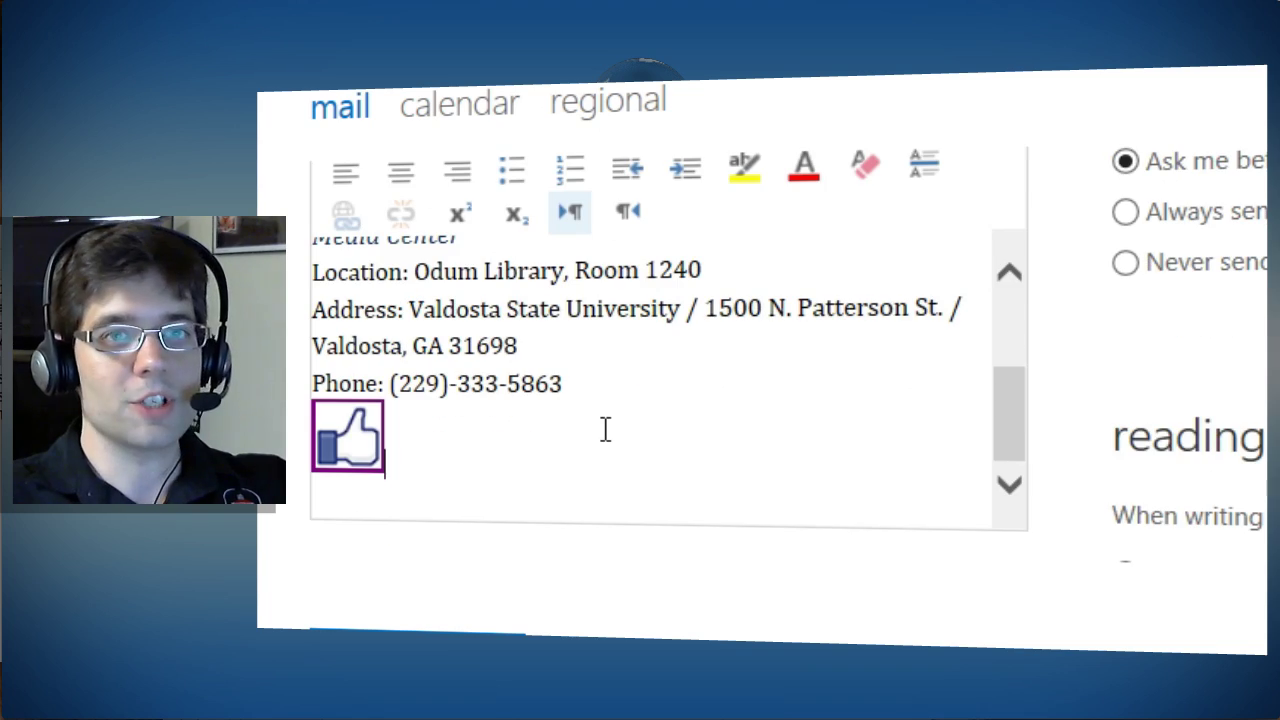